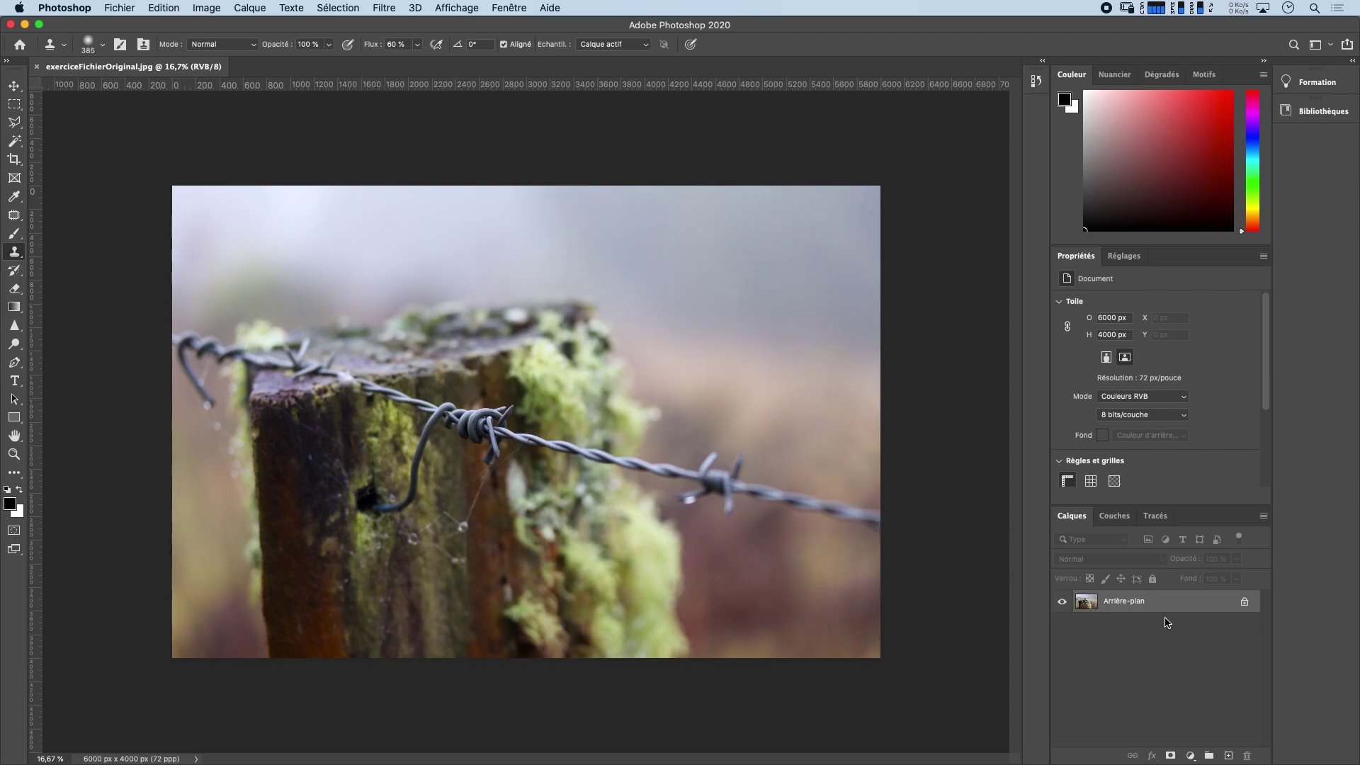
Unlock the background layer and add an empty layer above it for painting with the Brush tool
click(1242, 601)
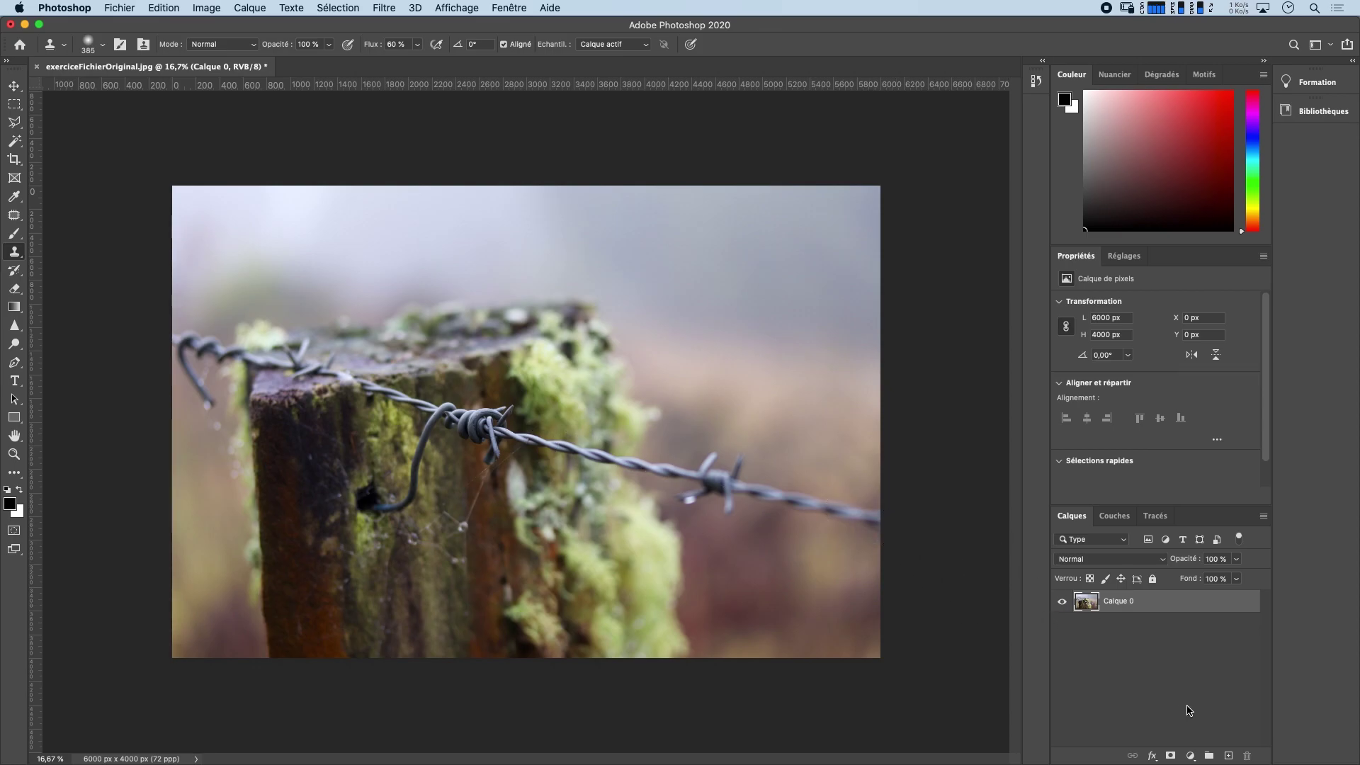
click(1228, 756)
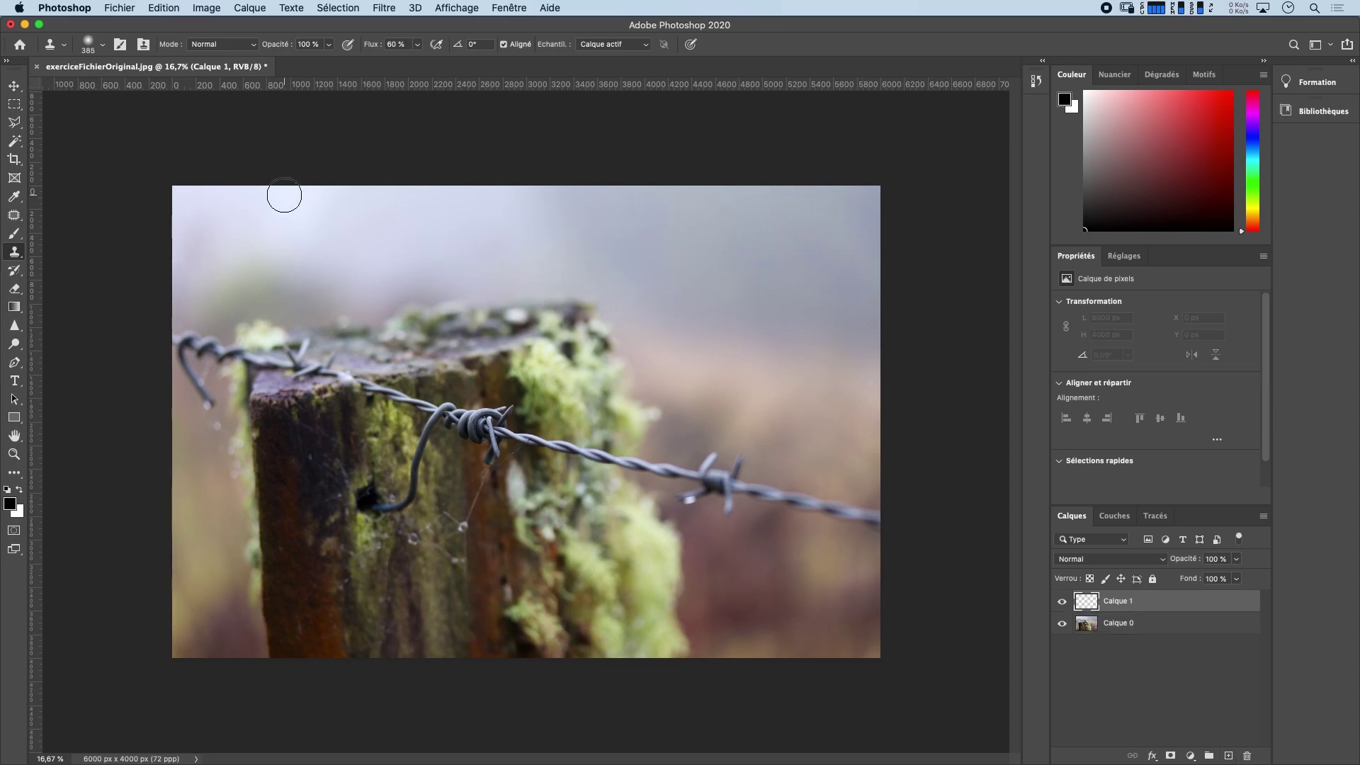
click(14, 234)
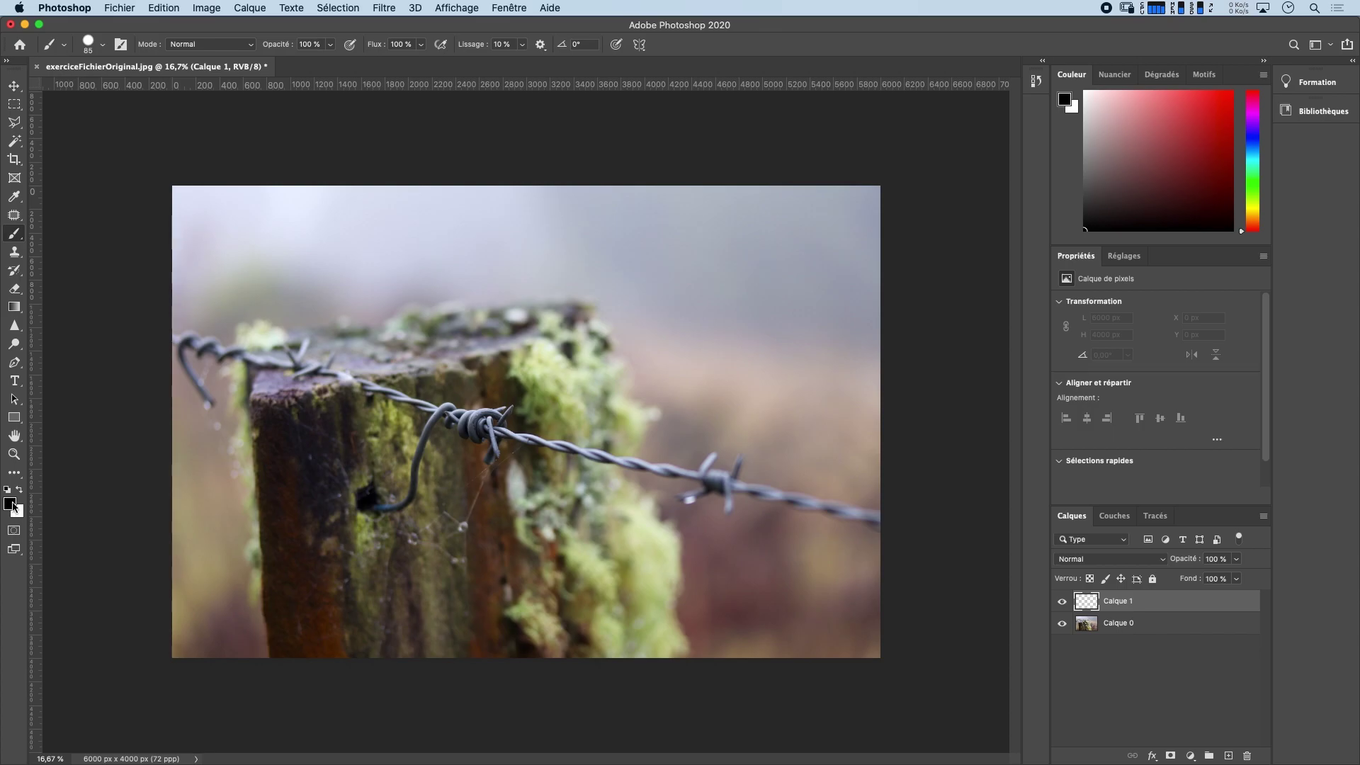
key(x)
key(x)
click(9, 504)
click(588, 347)
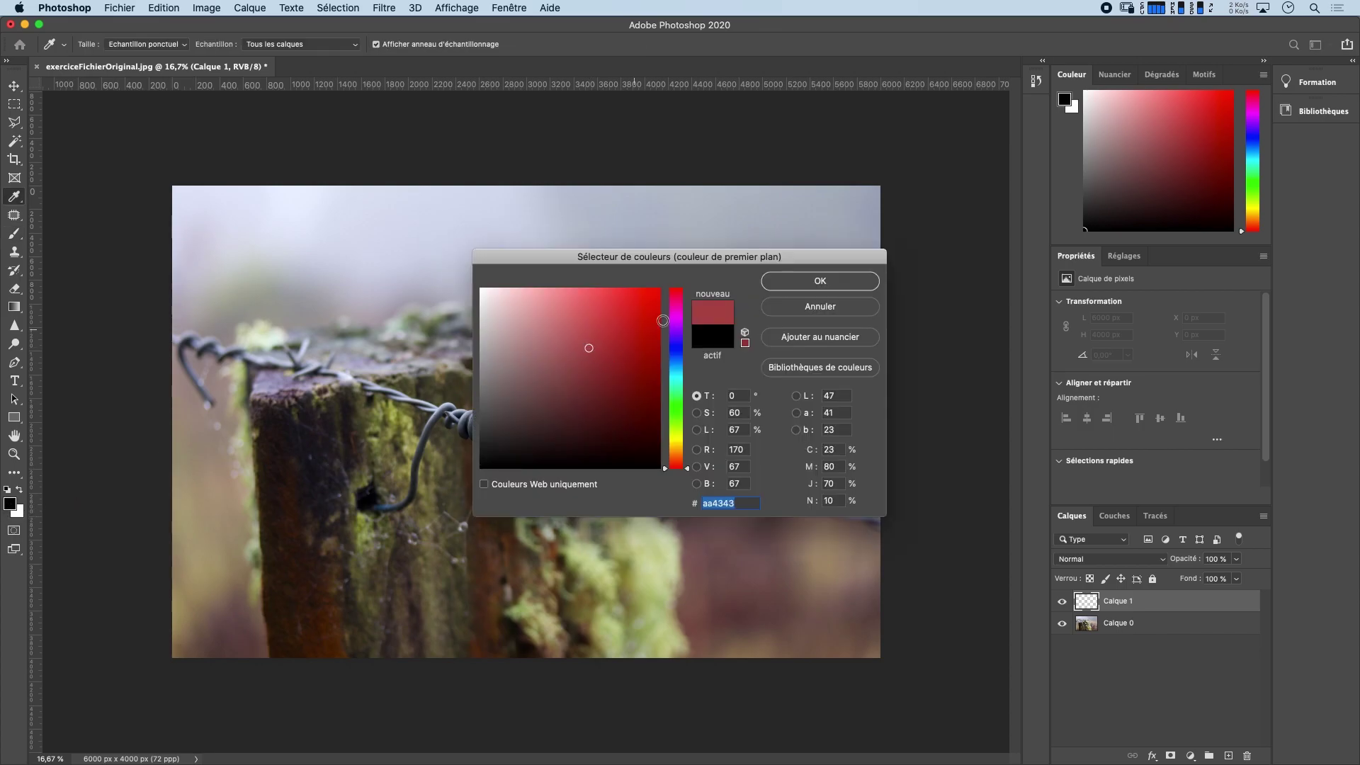
click(780, 284)
key(d)
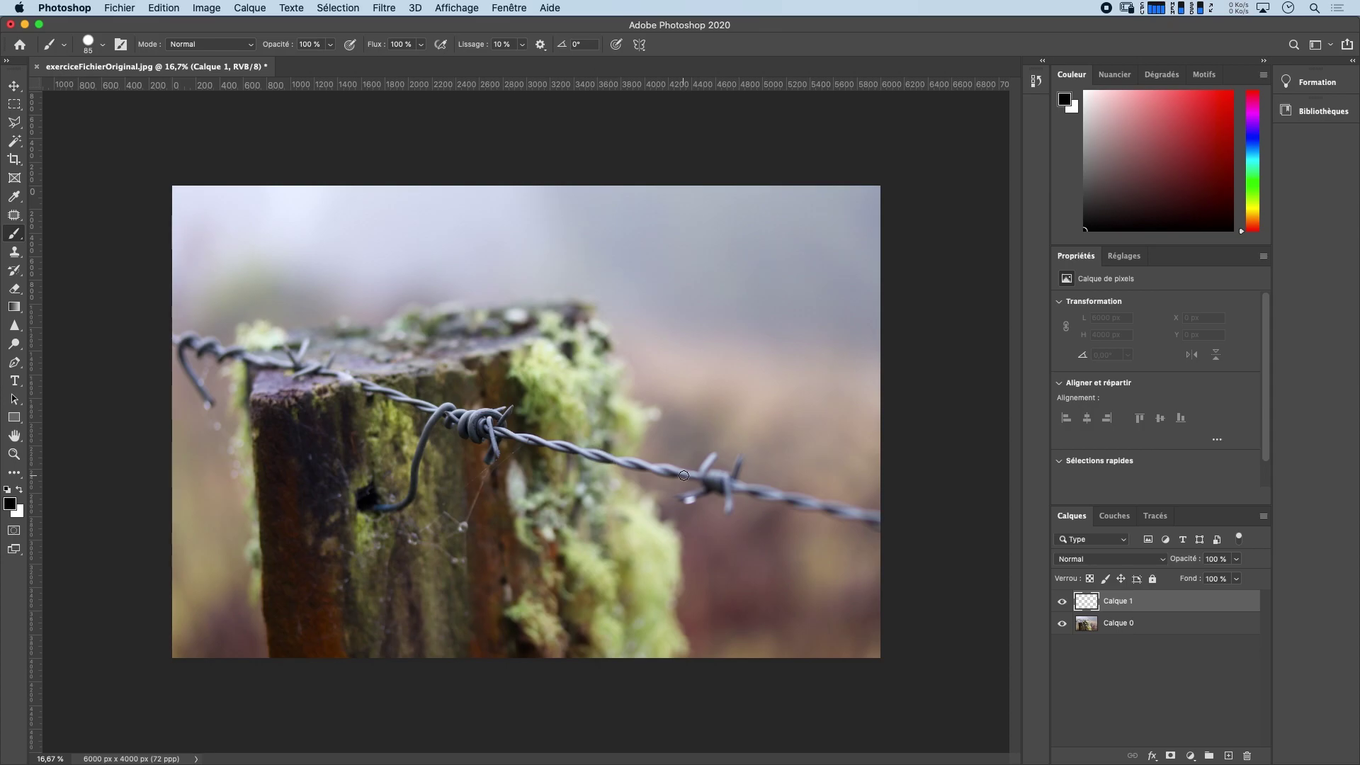
Set the brush size to 179 px and paint black over the wire from the mossy post to the photo's right edge, including the barb
right_click(643, 324)
drag(765, 358, 781, 359)
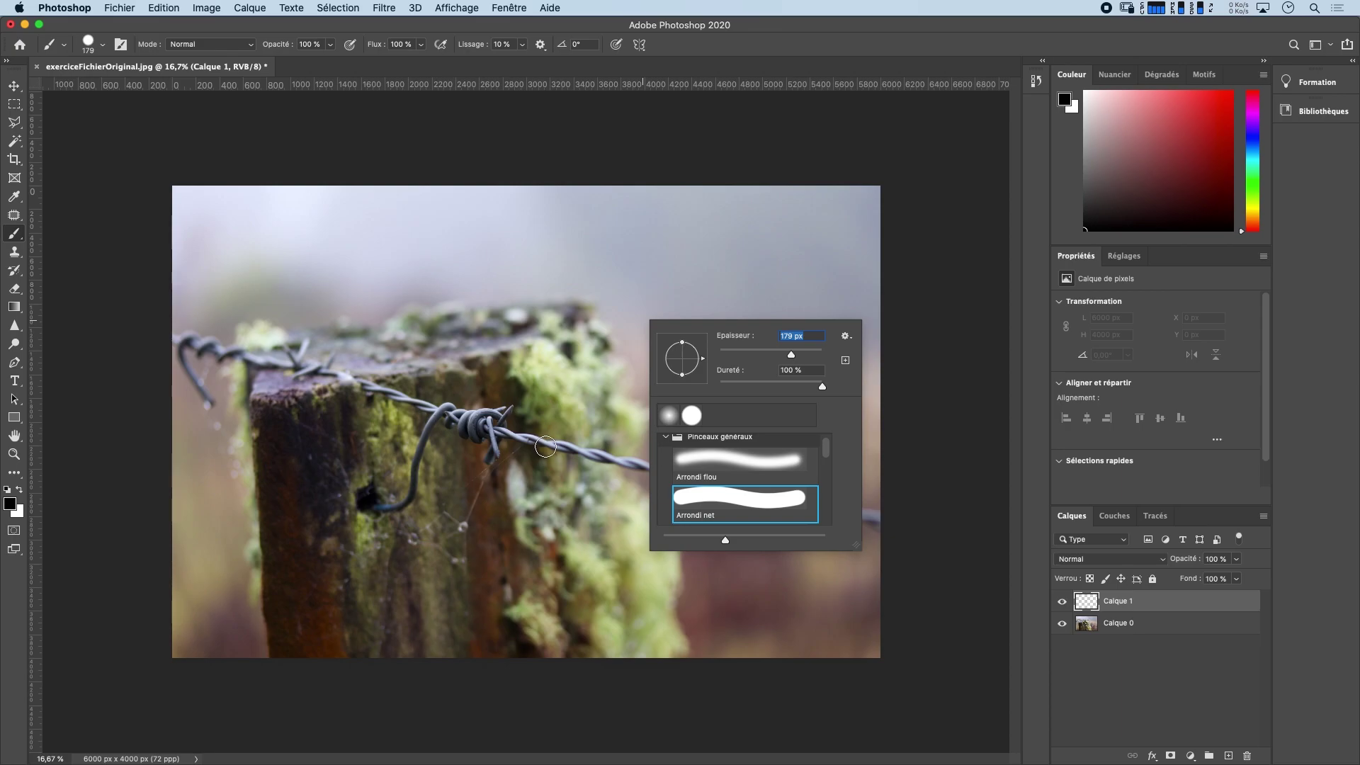
click(1212, 607)
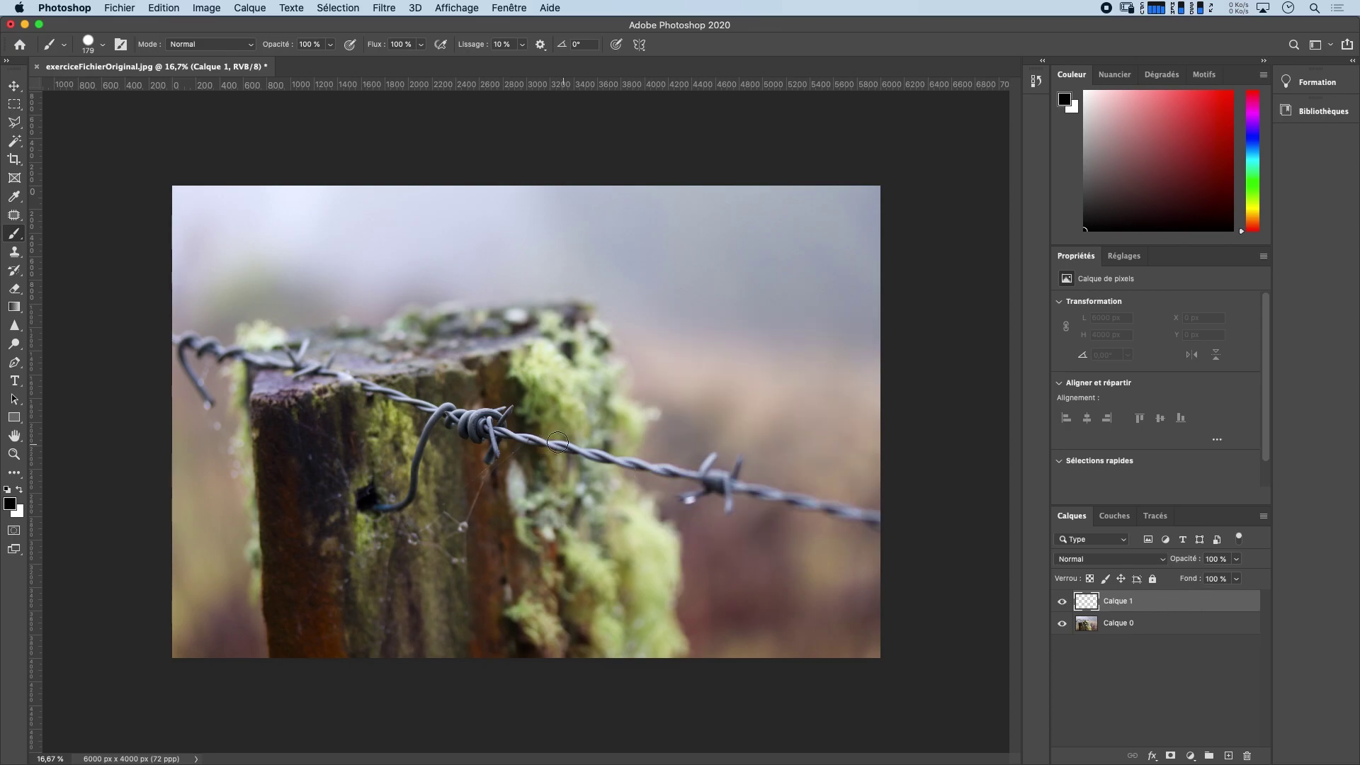
mouse_move(560, 447)
mouse_down()
mouse_move(889, 522)
mouse_move(875, 520)
mouse_up()
mouse_move(731, 480)
mouse_down()
mouse_move(741, 463)
mouse_move(723, 481)
mouse_move(701, 476)
mouse_move(714, 459)
mouse_move(716, 489)
mouse_move(682, 499)
mouse_up()
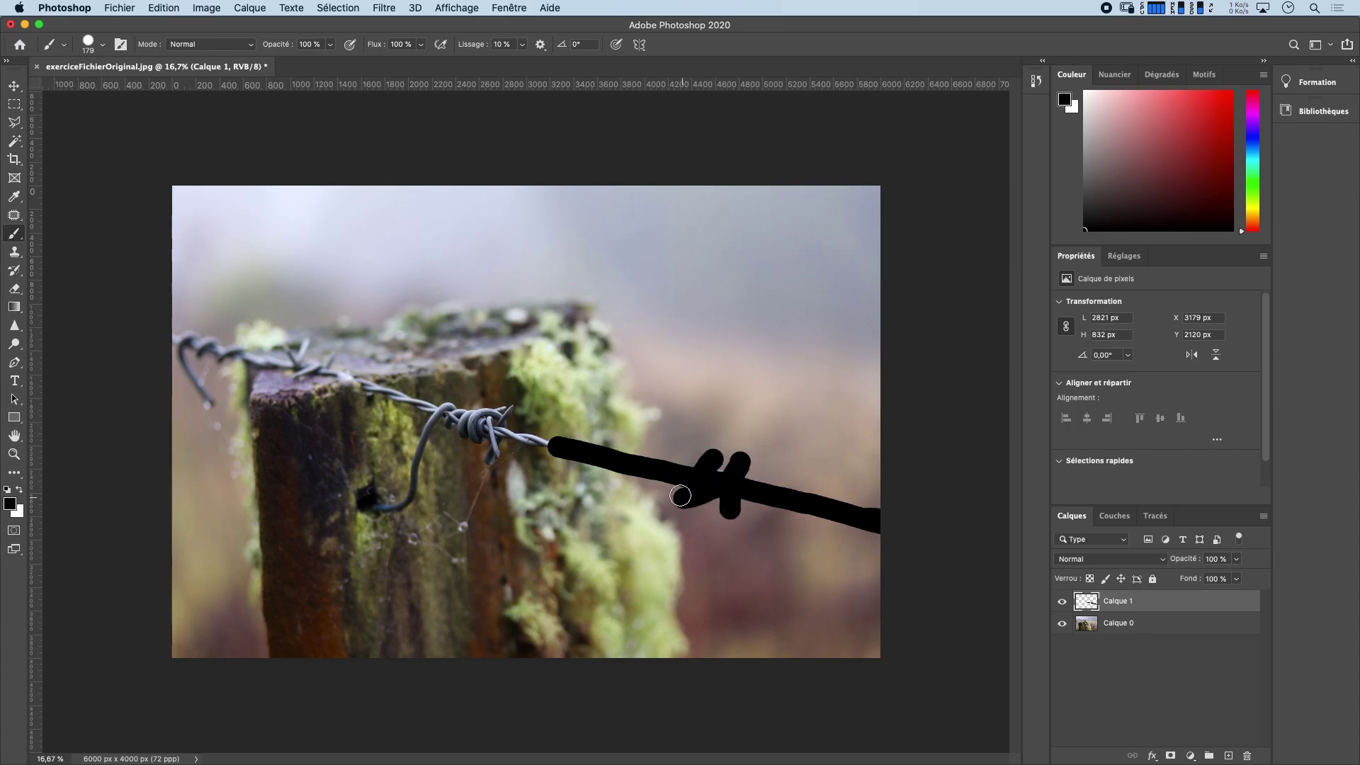
Paint black over the rest of the wire to the photo's left edge, covering the barbs, the knot and the hook into the post
drag(563, 443, 173, 341)
drag(328, 373, 382, 392)
drag(304, 361, 305, 340)
drag(183, 355, 215, 404)
drag(218, 354, 200, 351)
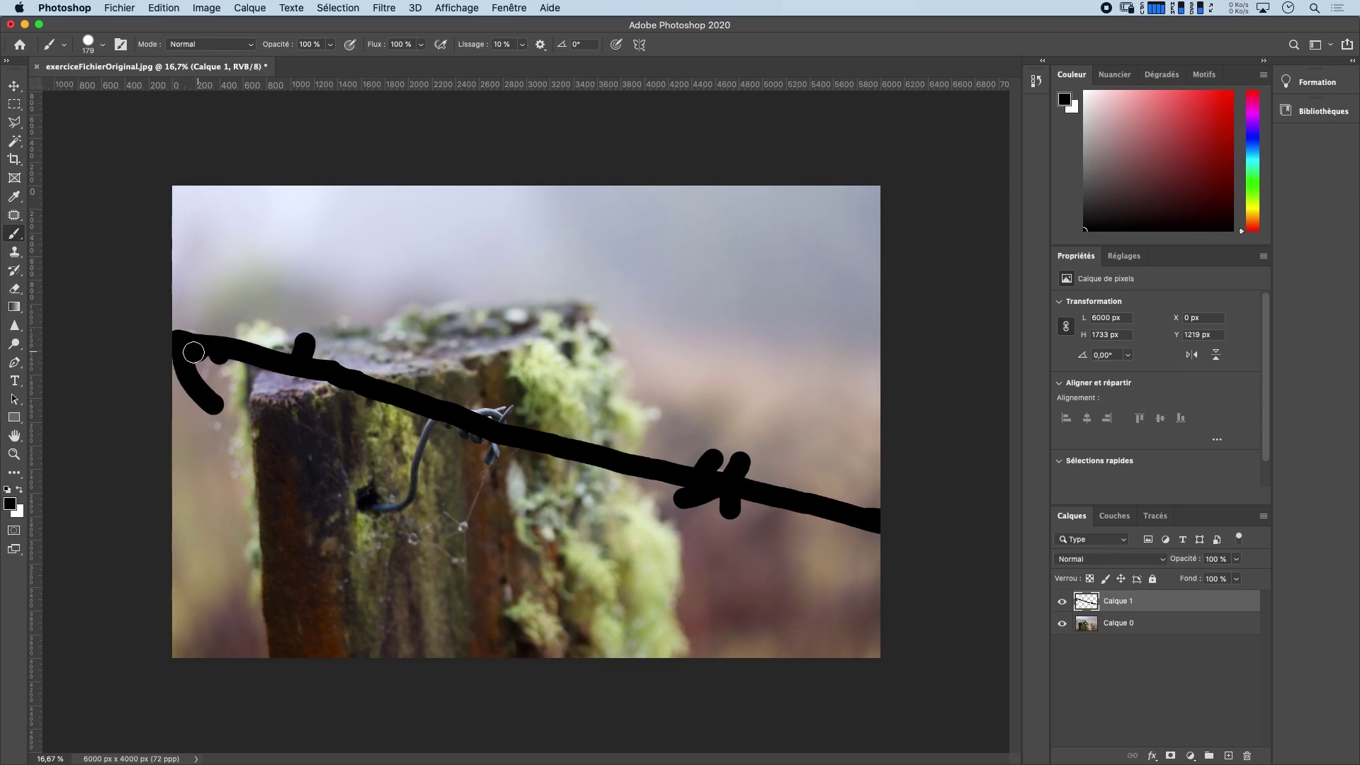
mouse_move(488, 435)
mouse_down()
mouse_move(494, 457)
mouse_move(456, 425)
mouse_move(513, 411)
mouse_up()
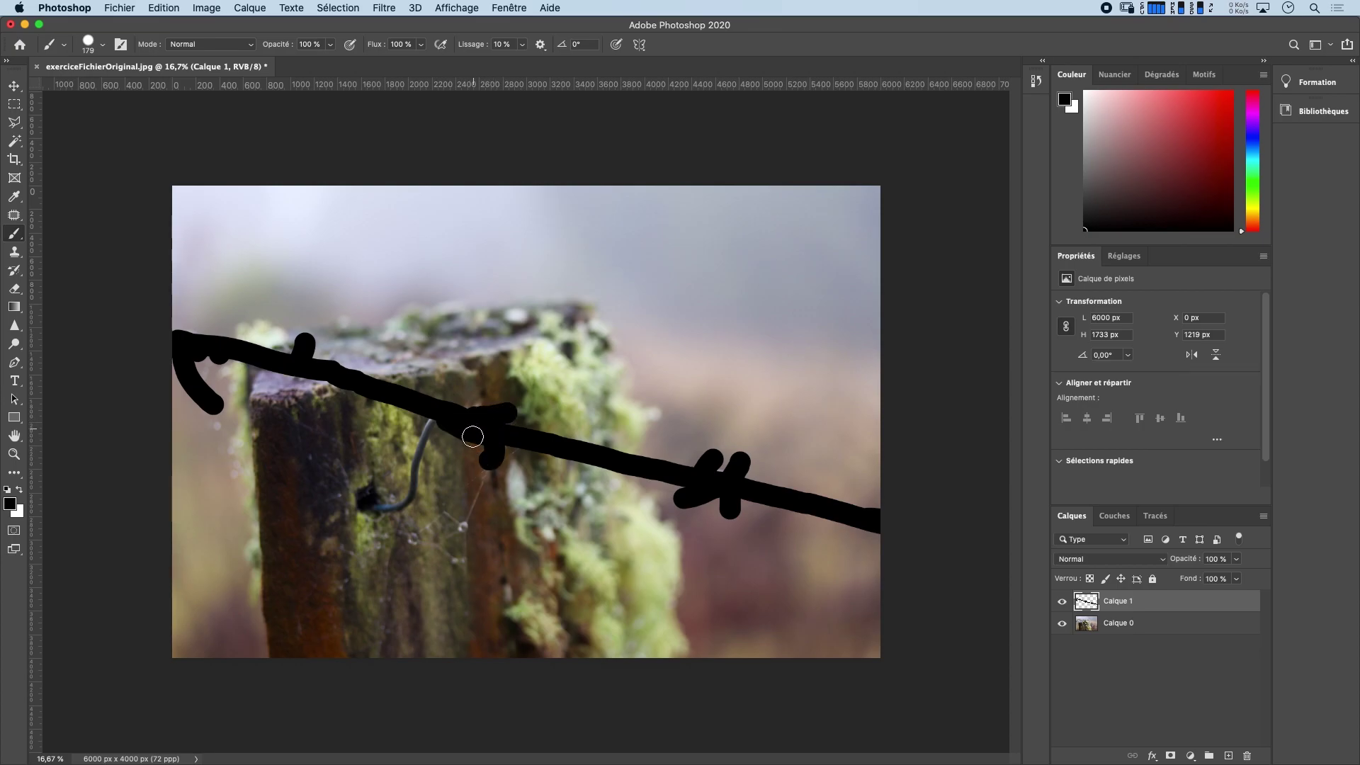
mouse_move(434, 420)
mouse_down()
mouse_move(413, 487)
mouse_move(373, 512)
mouse_up()
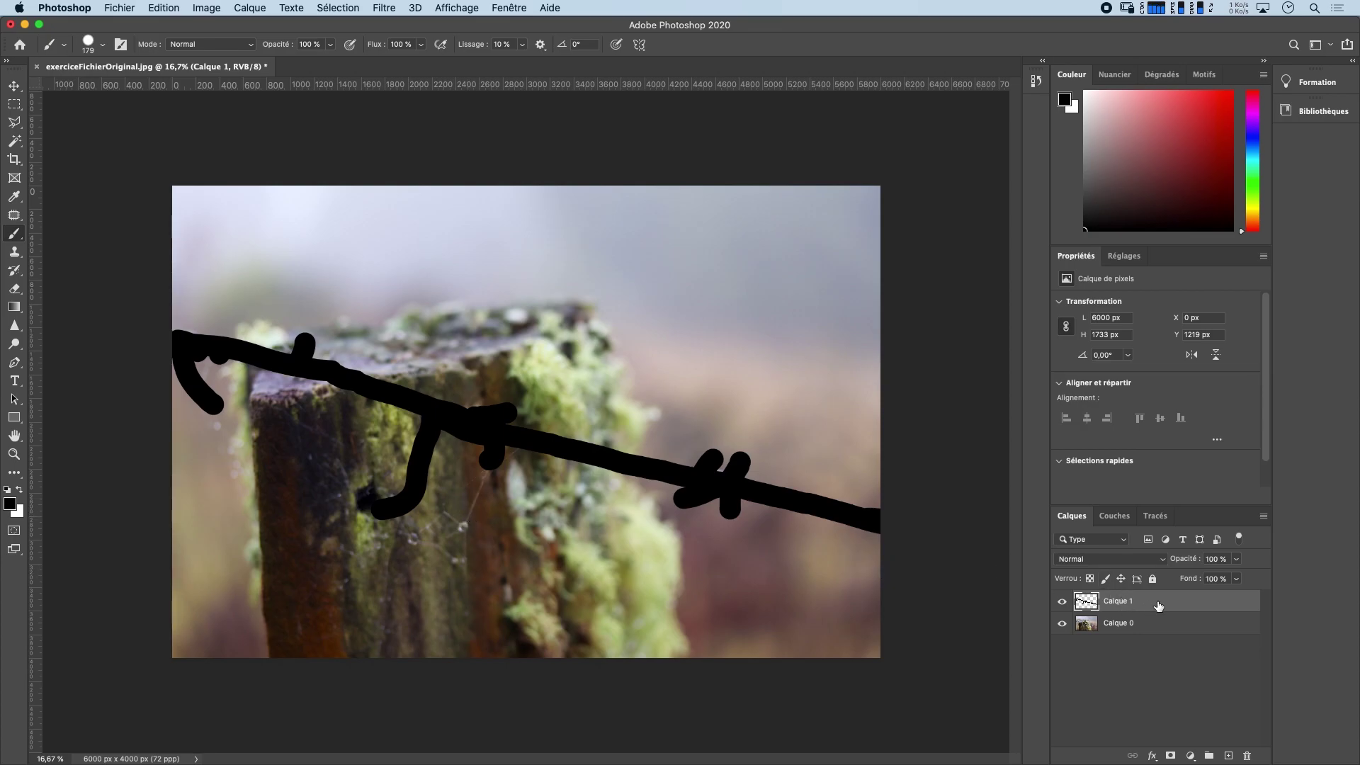
Select the black painted strokes on Calque 1 with the Magic Wand and hide that layer
click(1171, 627)
click(1062, 601)
click(1061, 602)
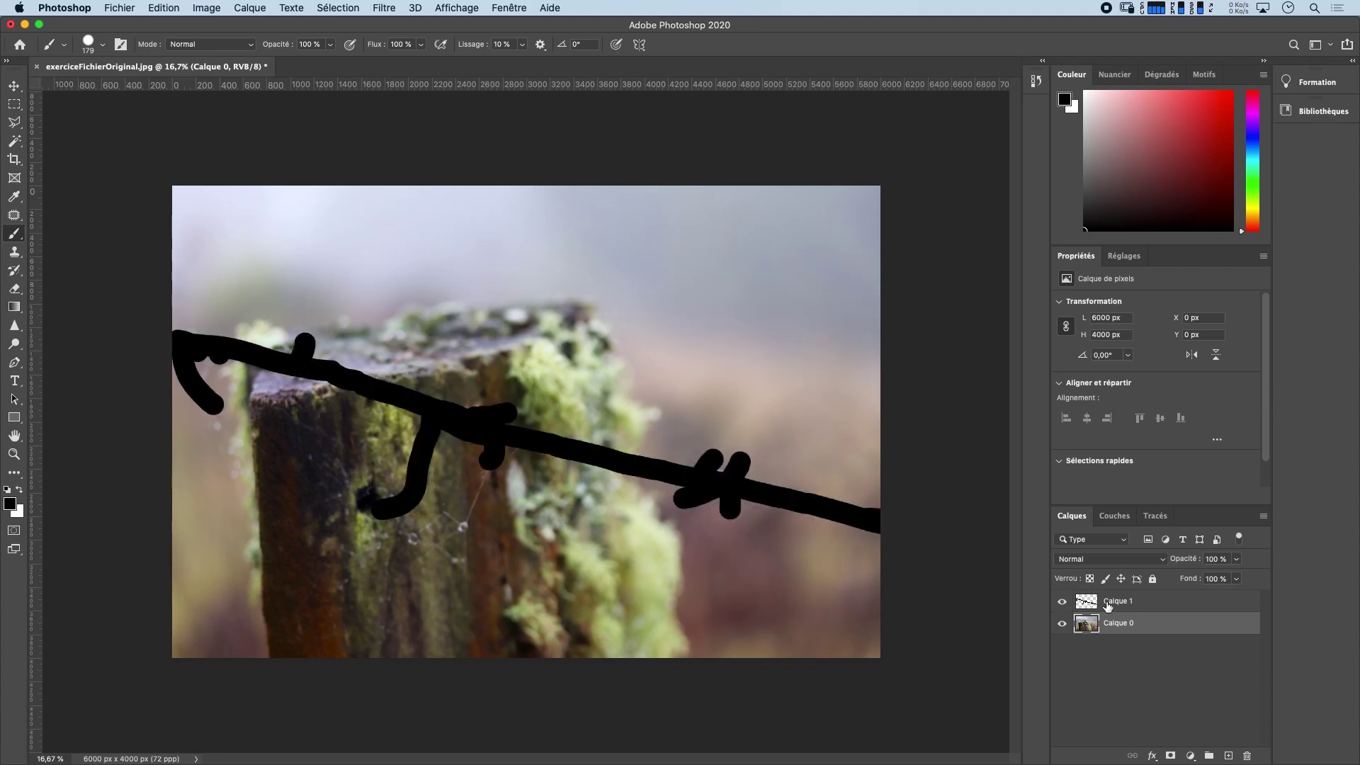
click(1165, 602)
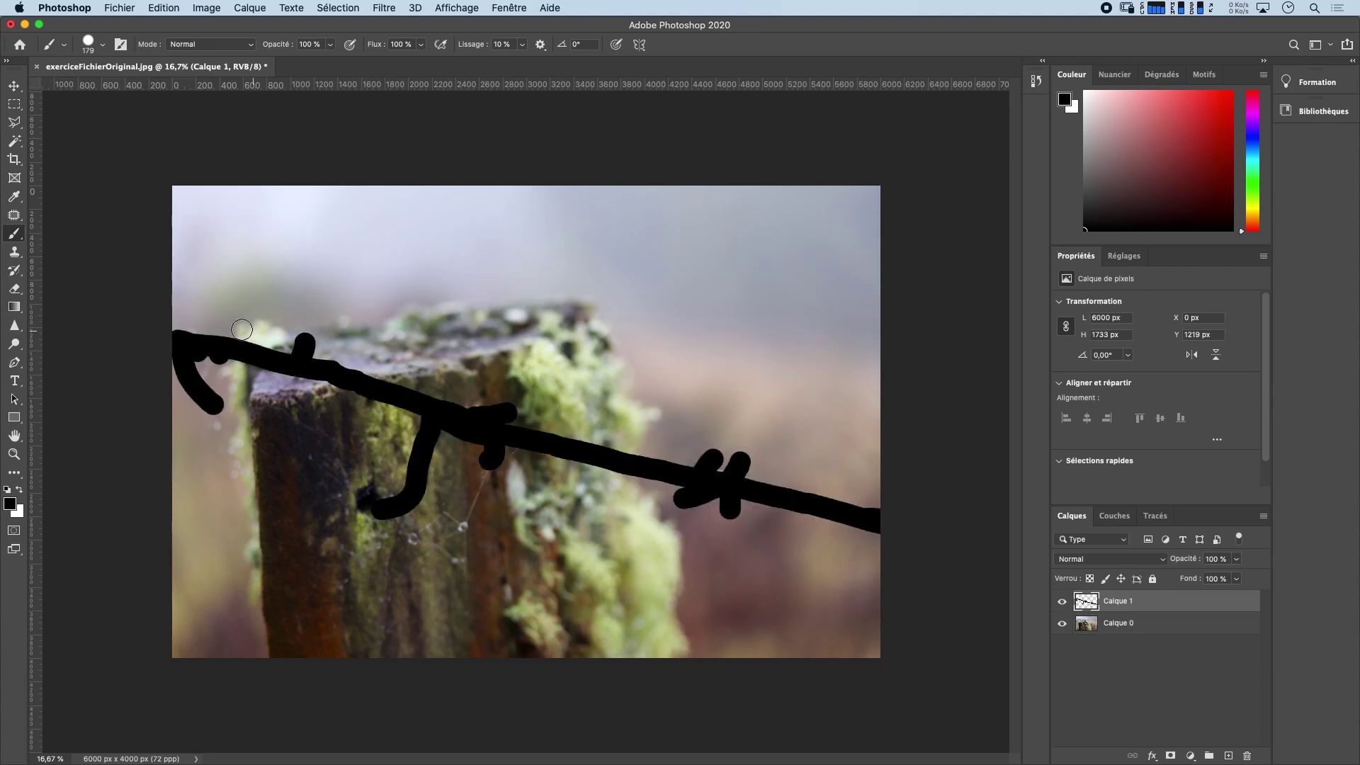
click(16, 146)
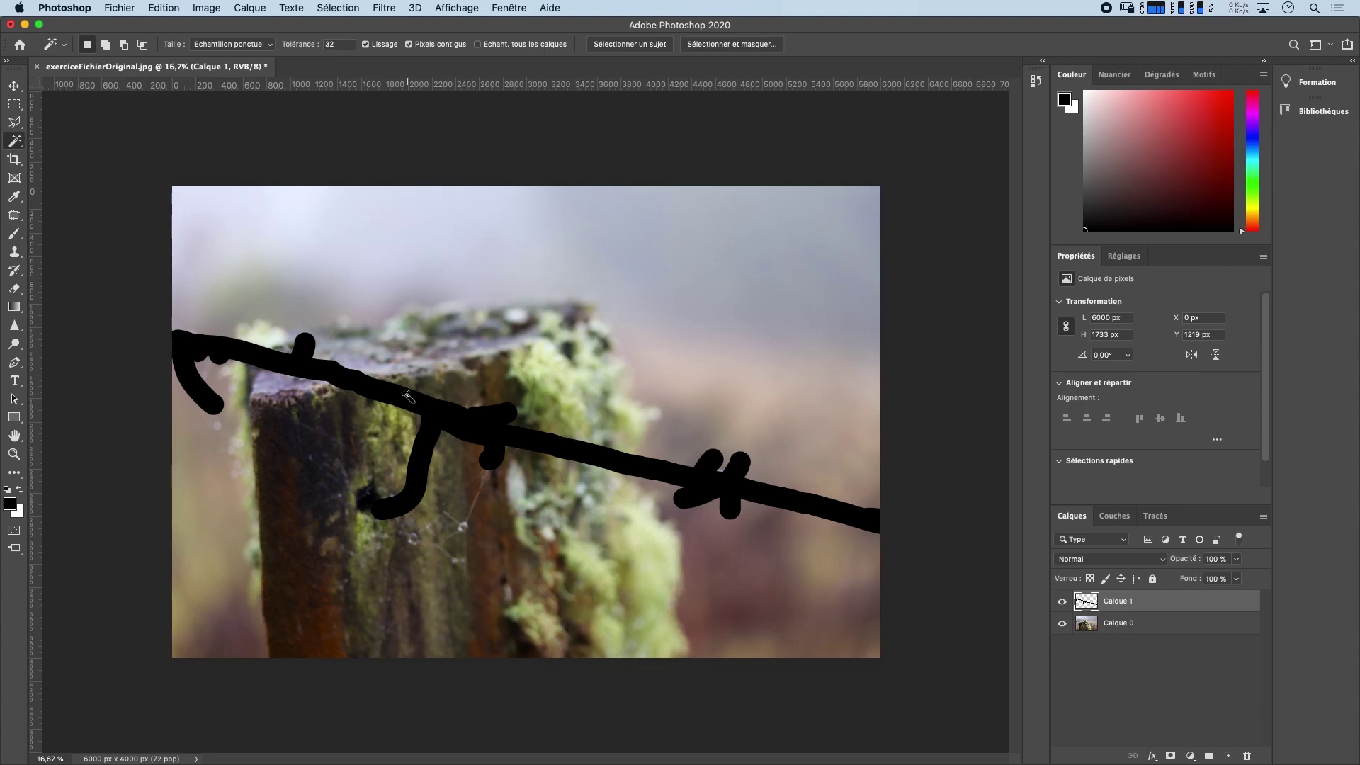
click(405, 397)
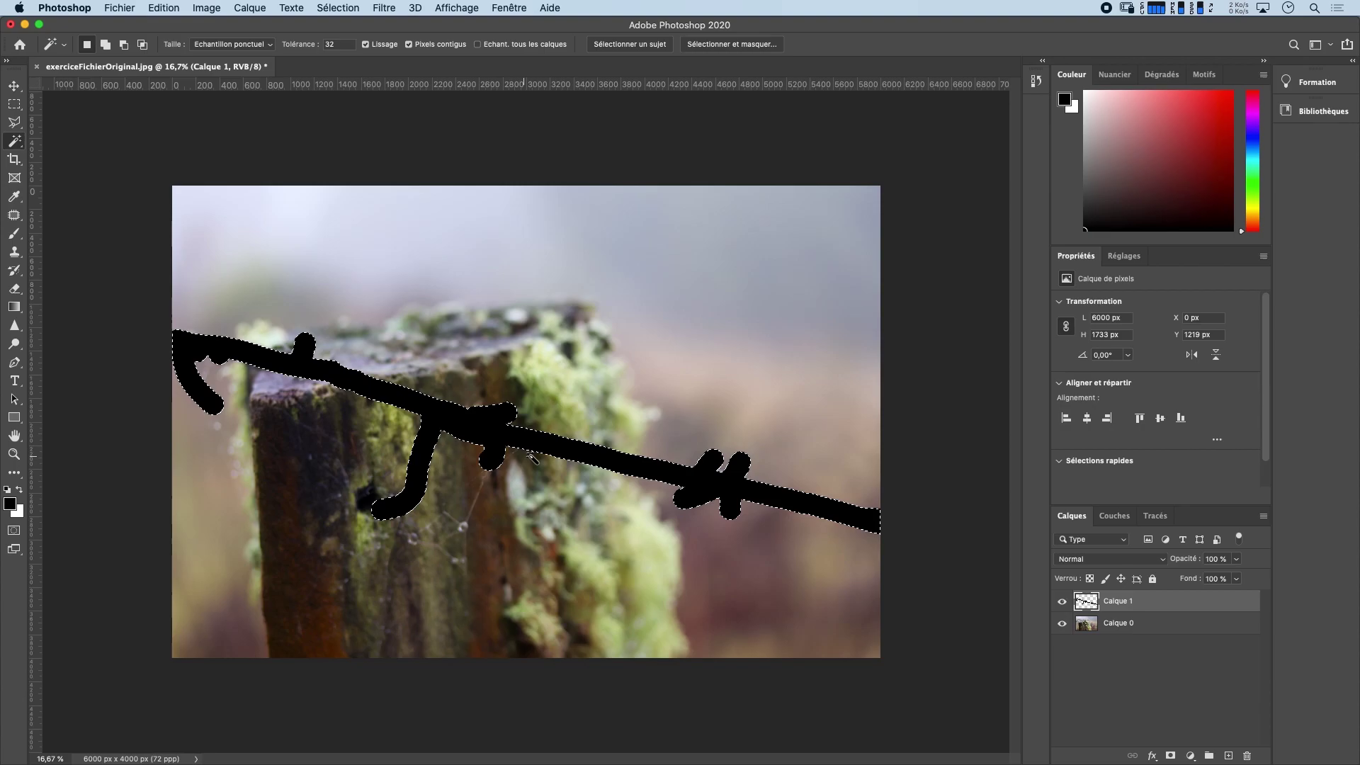
click(1062, 602)
Start Content-Aware Fill on Calque 0, adding the strip above the wire right of the post to the sampling area and excluding the photo's bottom strip
click(1105, 623)
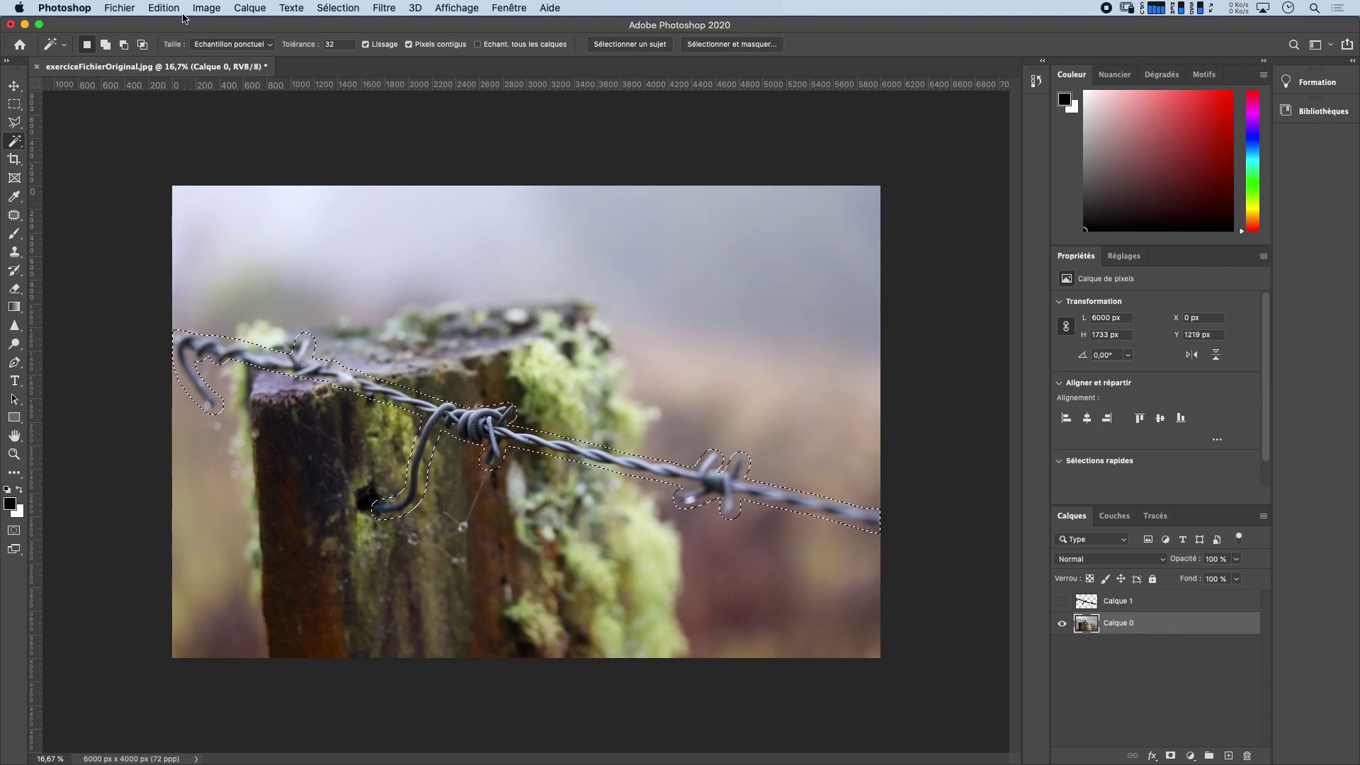
click(173, 7)
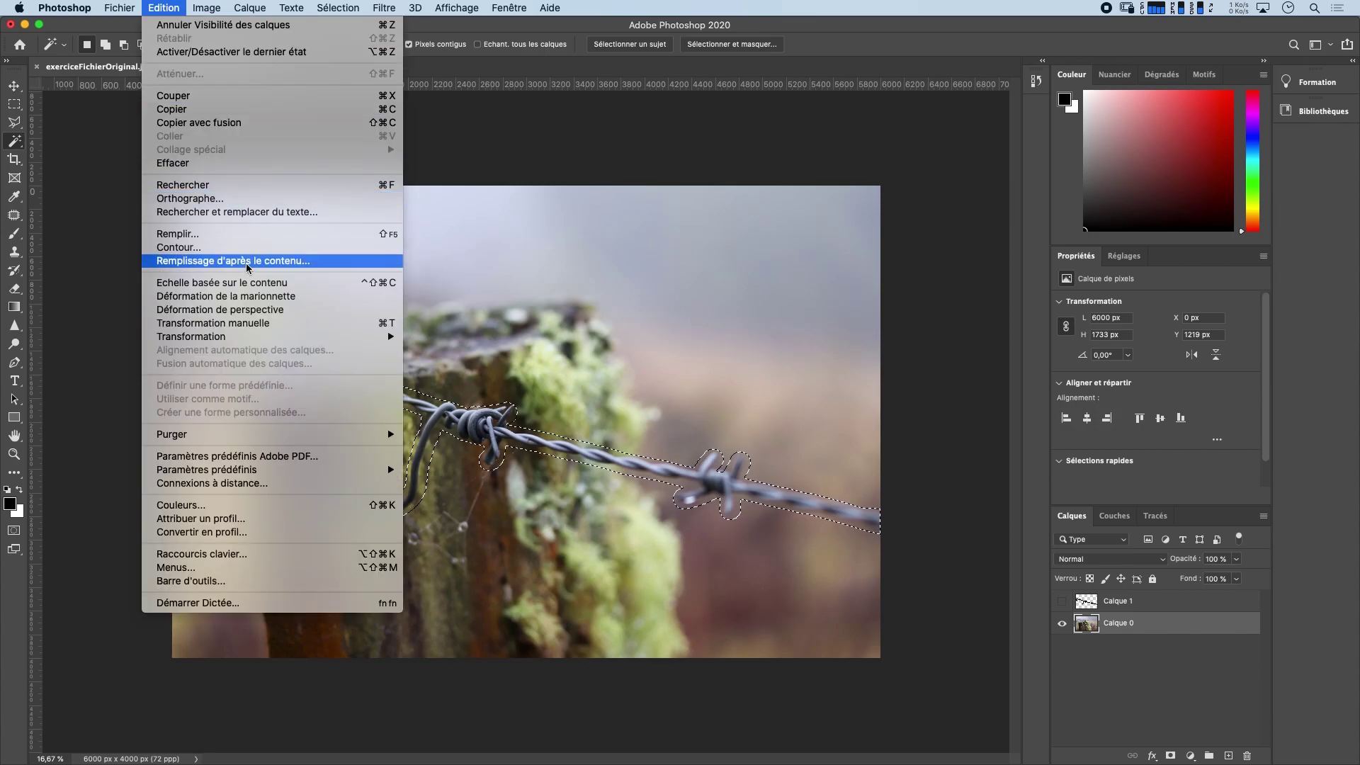
click(207, 261)
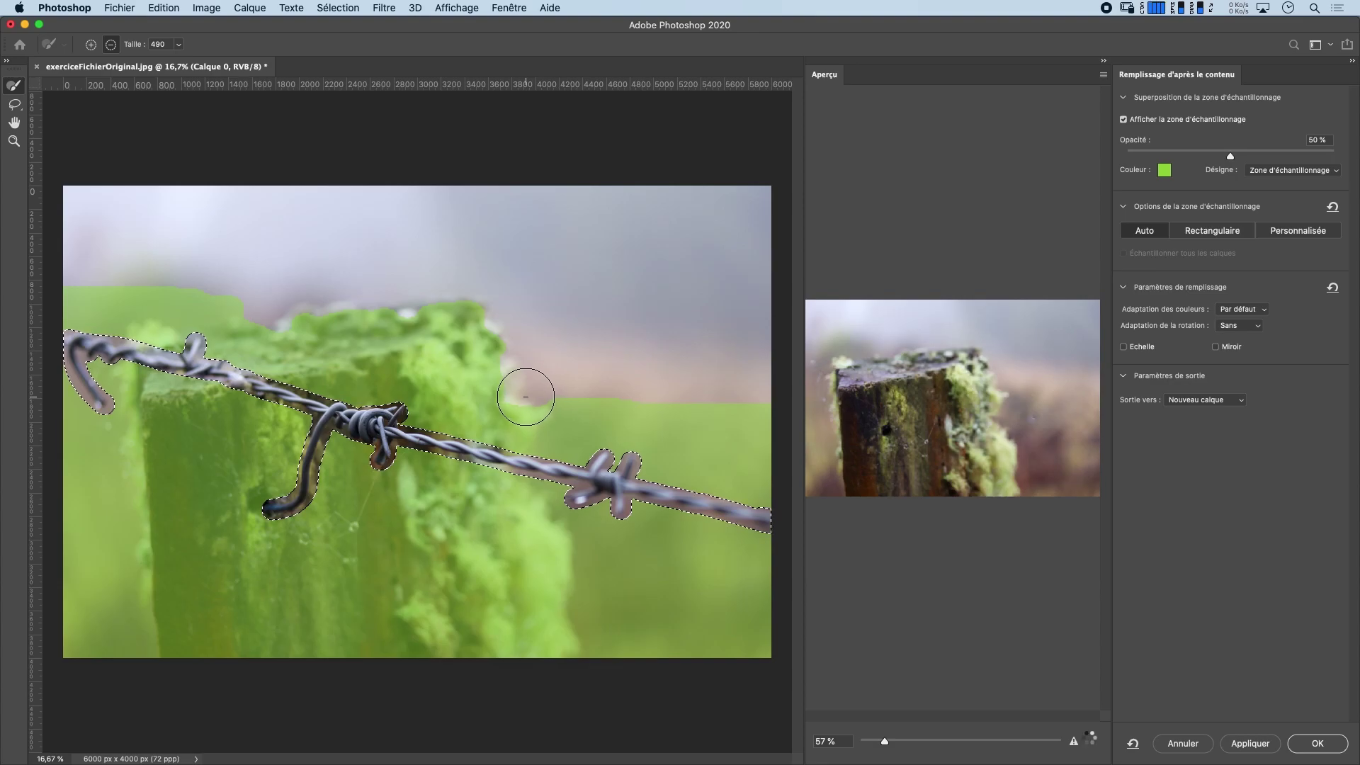
mouse_move(525, 396)
mouse_down()
mouse_move(516, 384)
mouse_move(539, 401)
mouse_up()
key(alt)
mouse_move(467, 365)
mouse_down()
mouse_move(549, 411)
mouse_move(512, 393)
mouse_move(753, 419)
mouse_up()
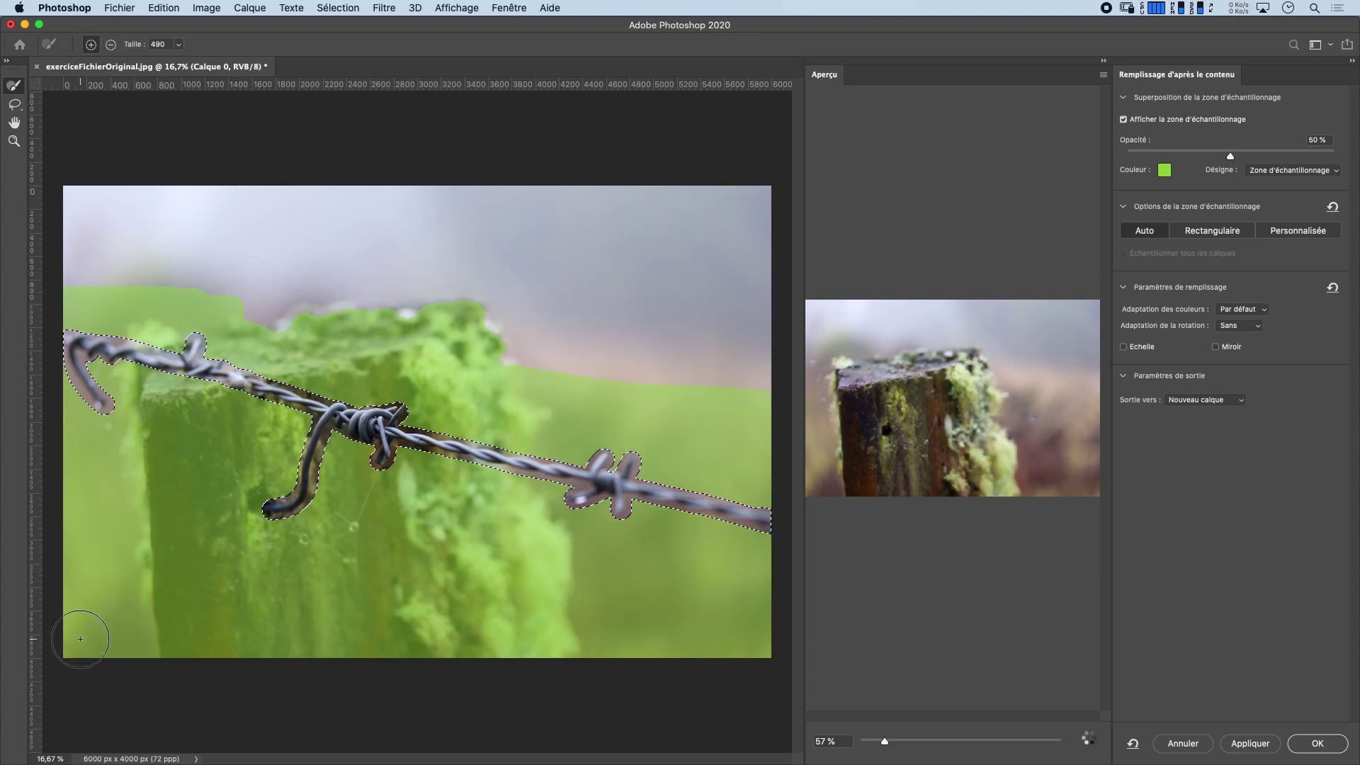
mouse_move(75, 643)
mouse_down()
mouse_move(134, 664)
mouse_move(71, 636)
mouse_move(400, 682)
mouse_move(234, 651)
mouse_move(55, 592)
mouse_move(355, 658)
mouse_move(768, 686)
mouse_up()
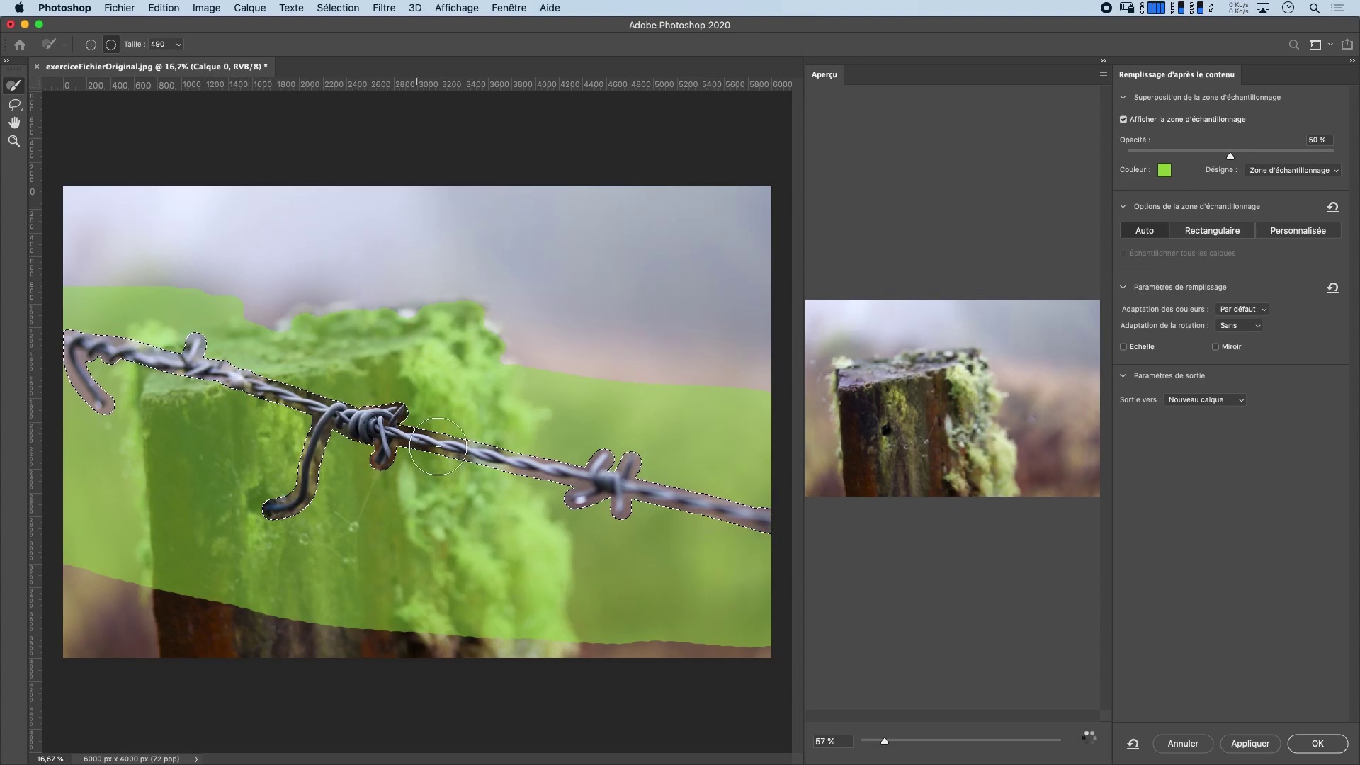
Apply the content-aware fill with output to a new layer (Nouveau calque) and deselect
click(1216, 401)
click(1220, 397)
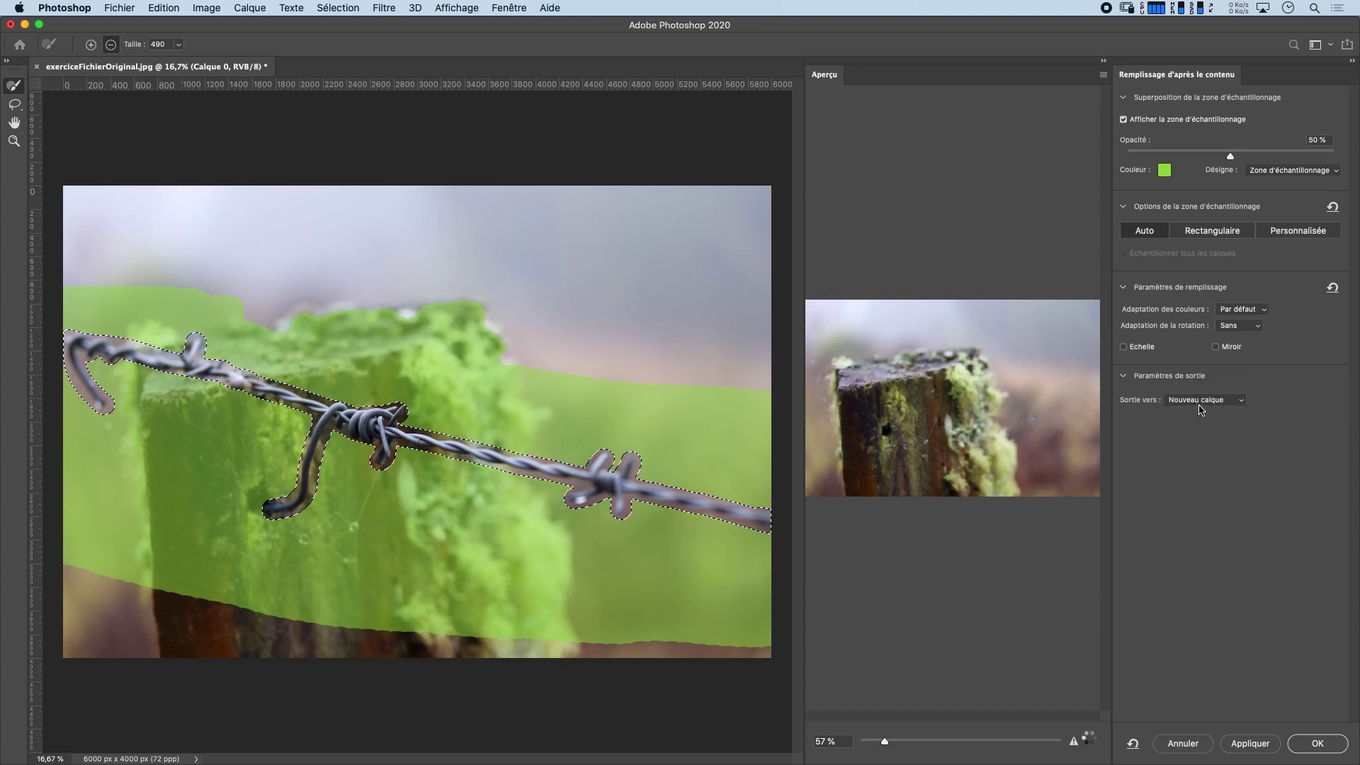
click(1319, 744)
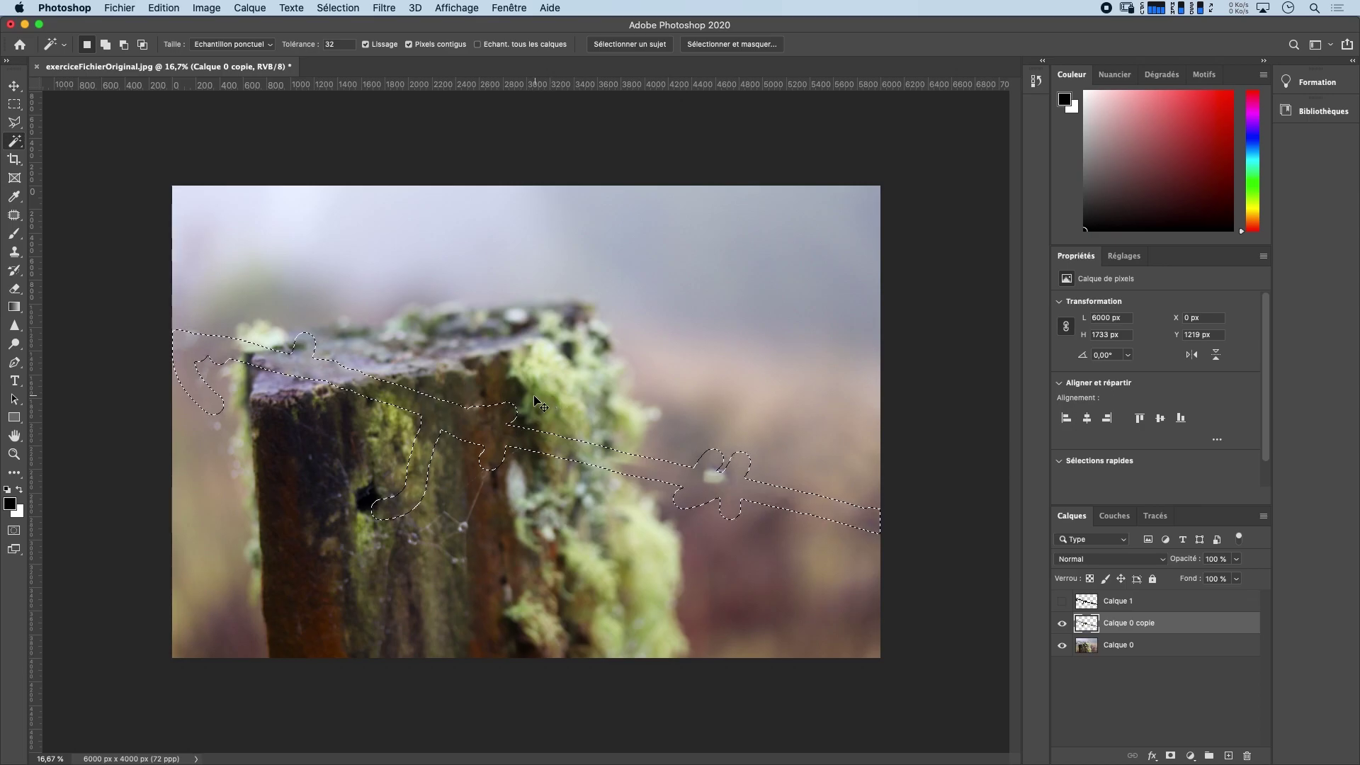
key(super+d)
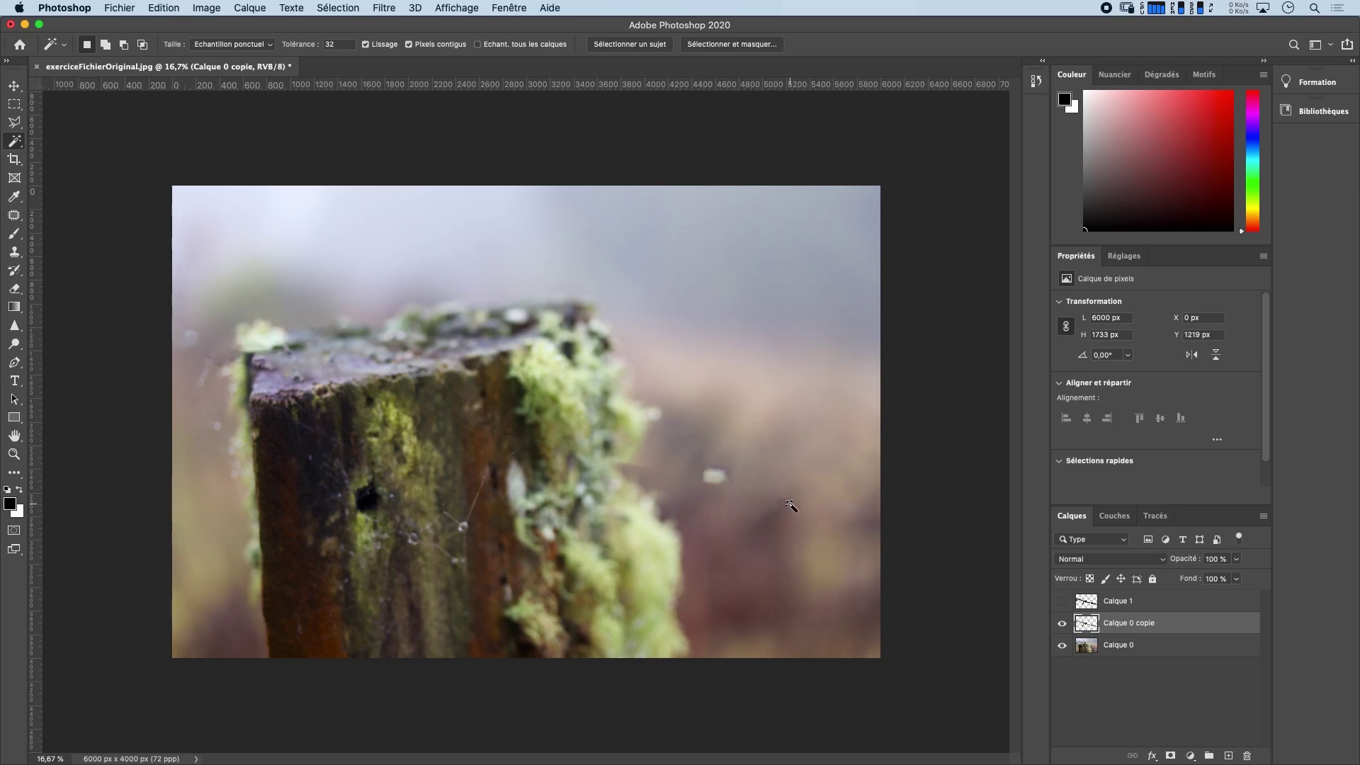
Resize the whole image to 50% of its width and height
click(1168, 646)
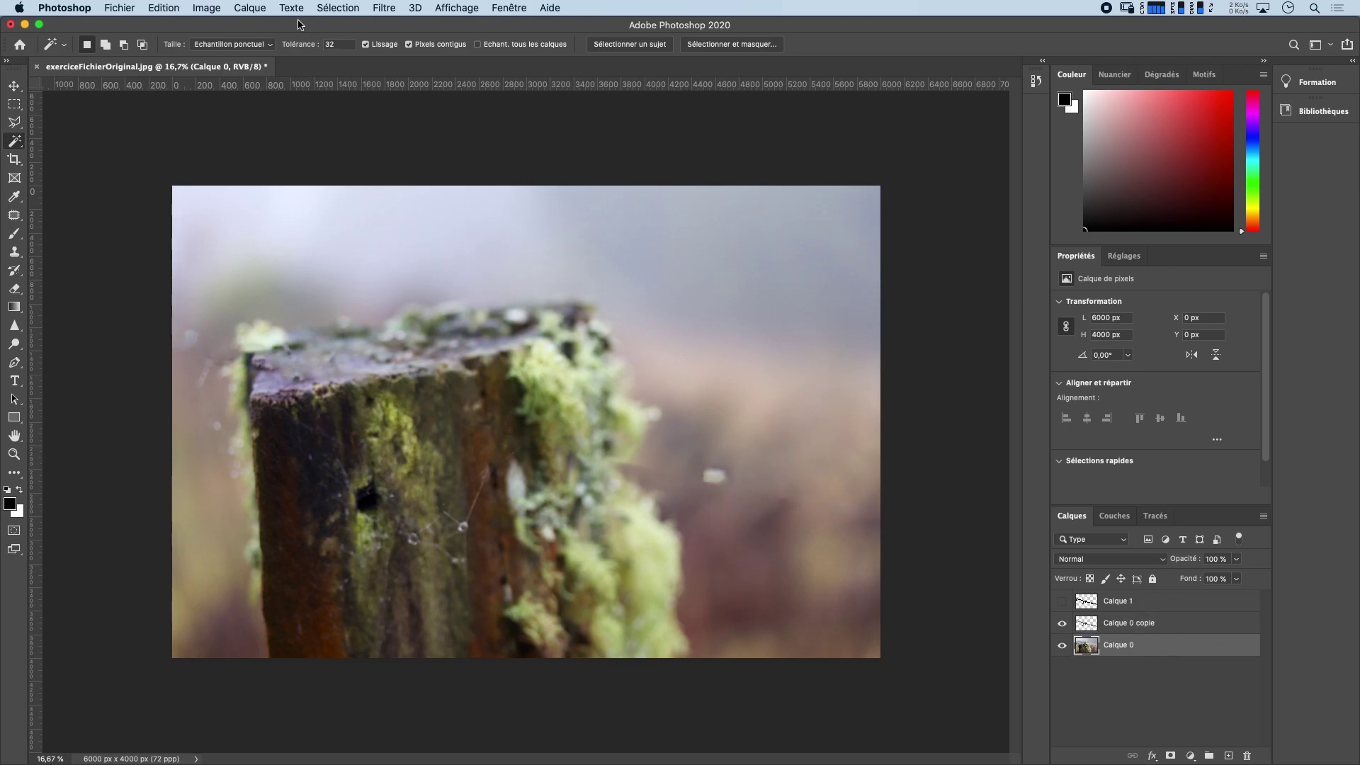
click(216, 8)
click(245, 116)
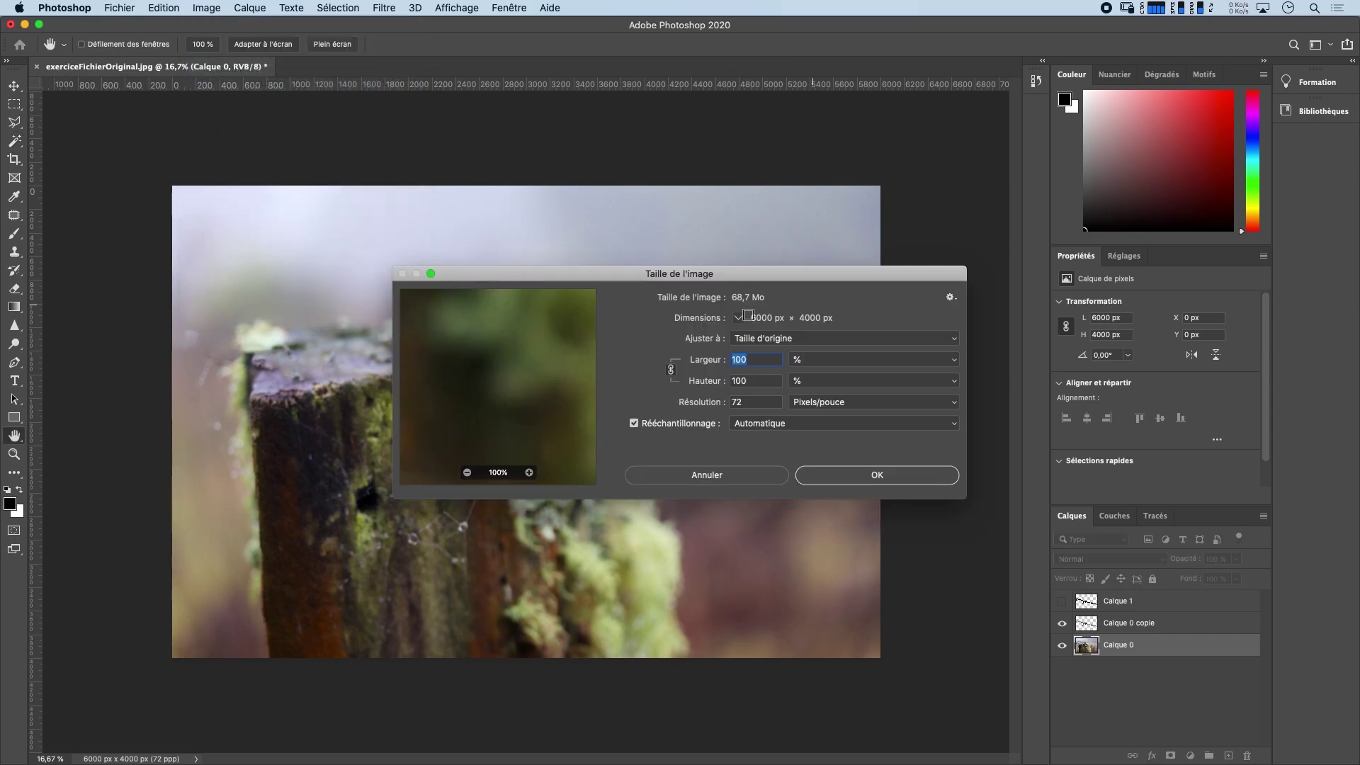
text(50)
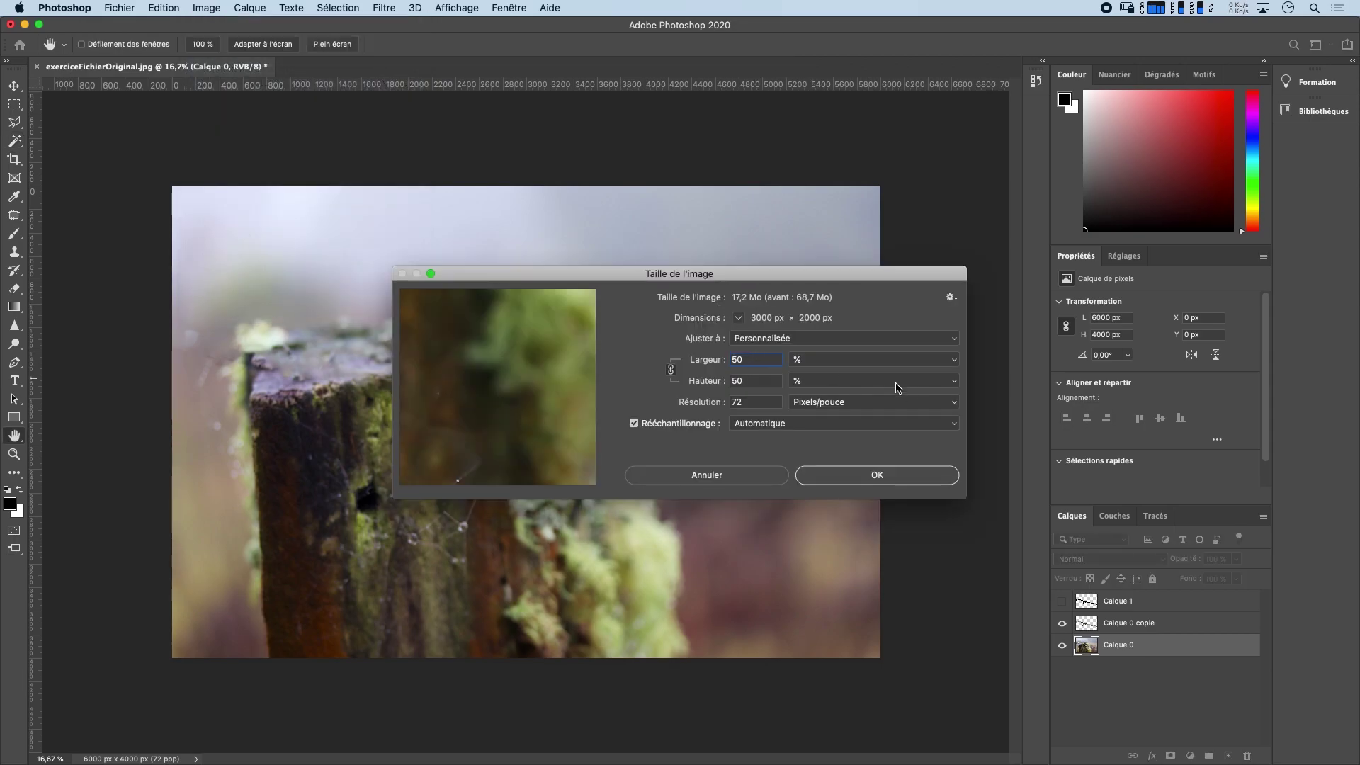
key(Return)
key(w)
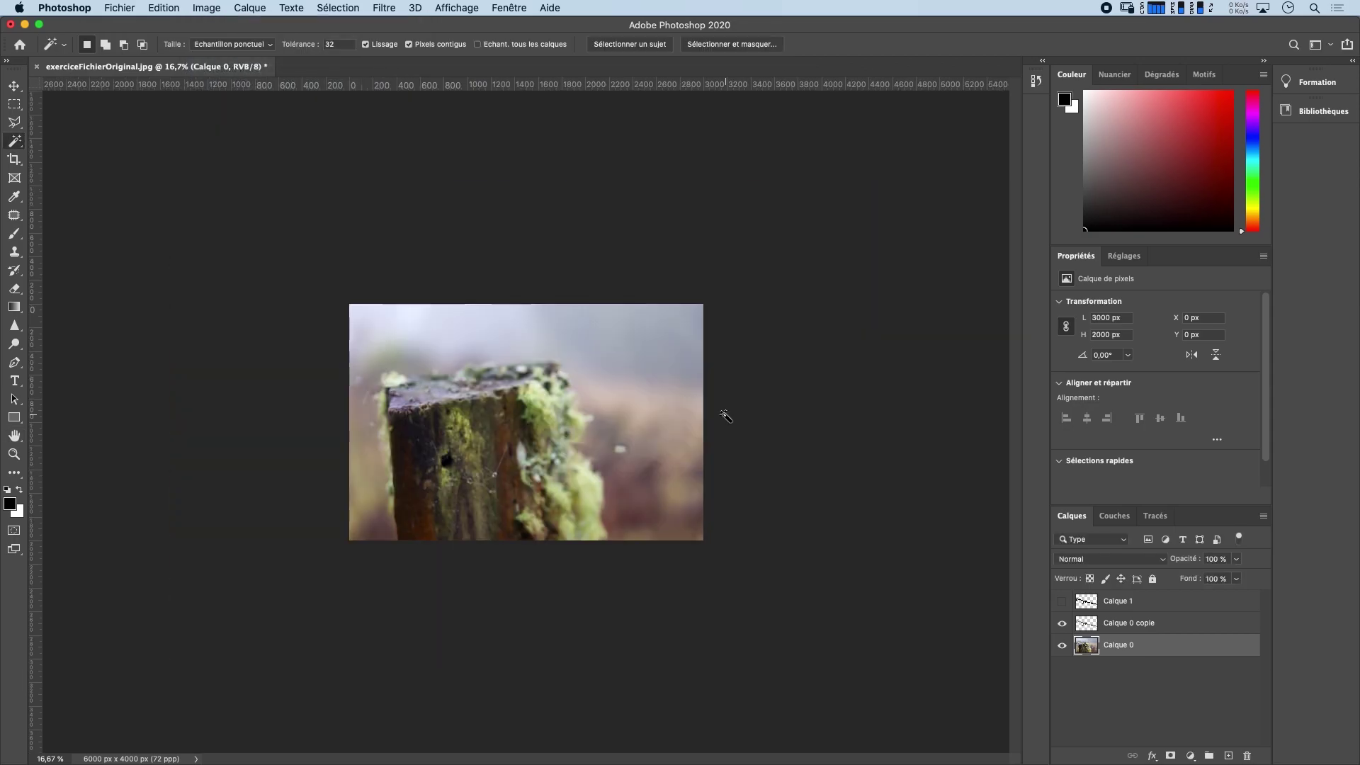
key(super+plus)
key(super+plus)
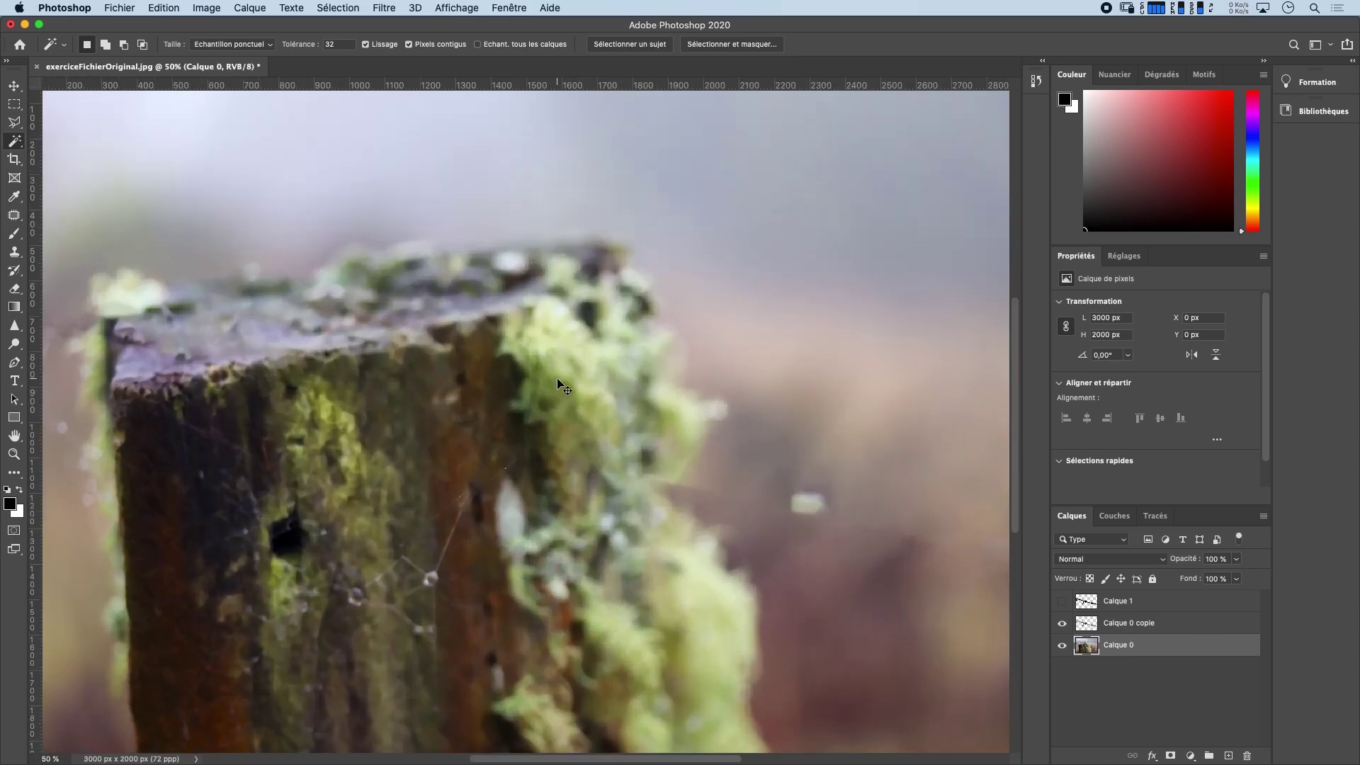
key(super+minus)
key(super+minus)
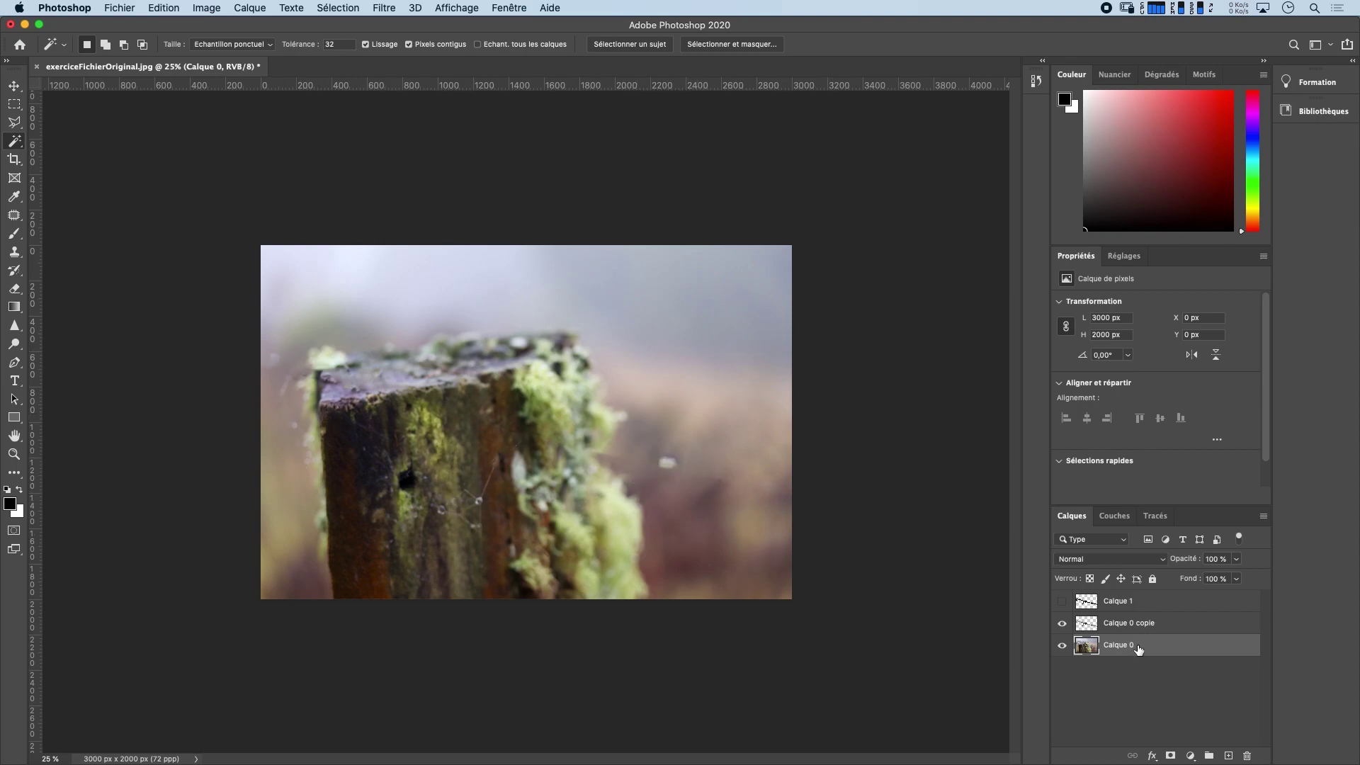
Duplicate Calque 0 and hide the original layer
drag(1167, 649, 1229, 753)
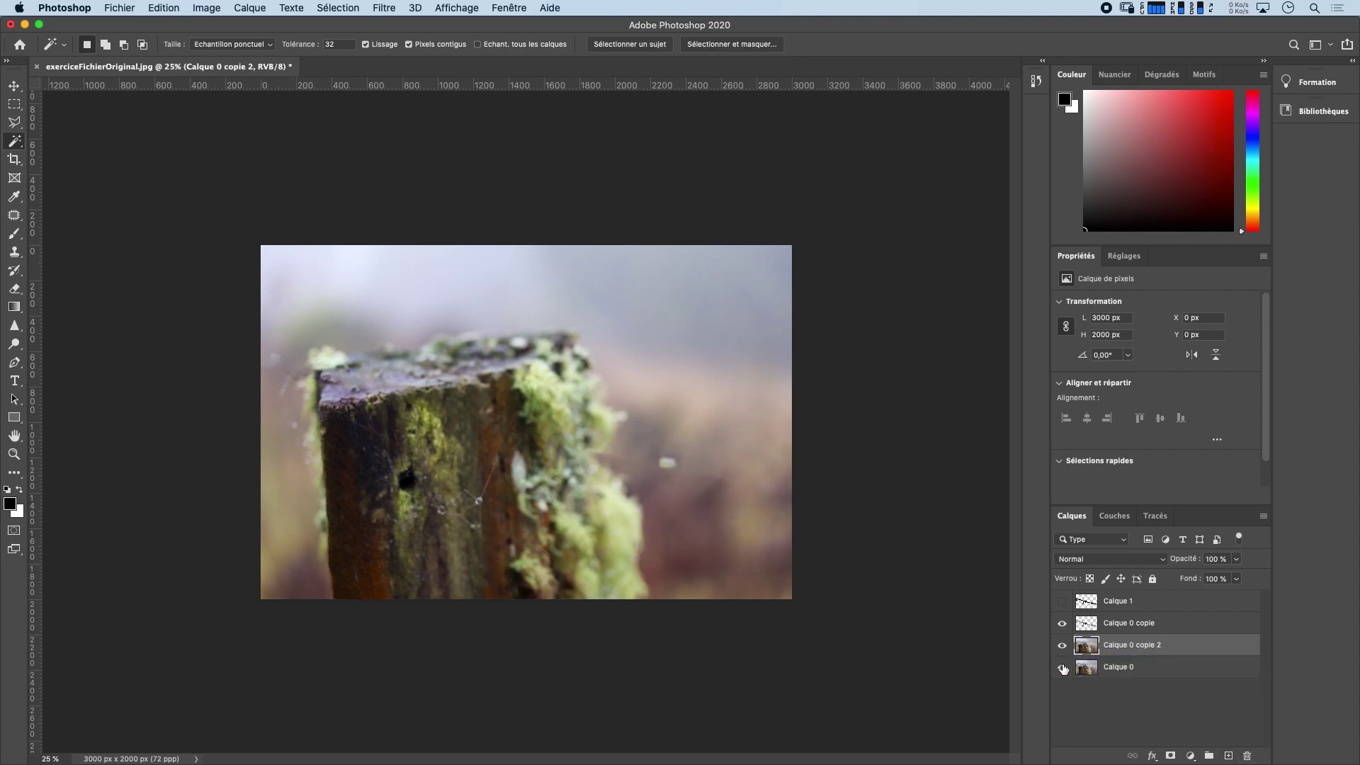
click(1161, 670)
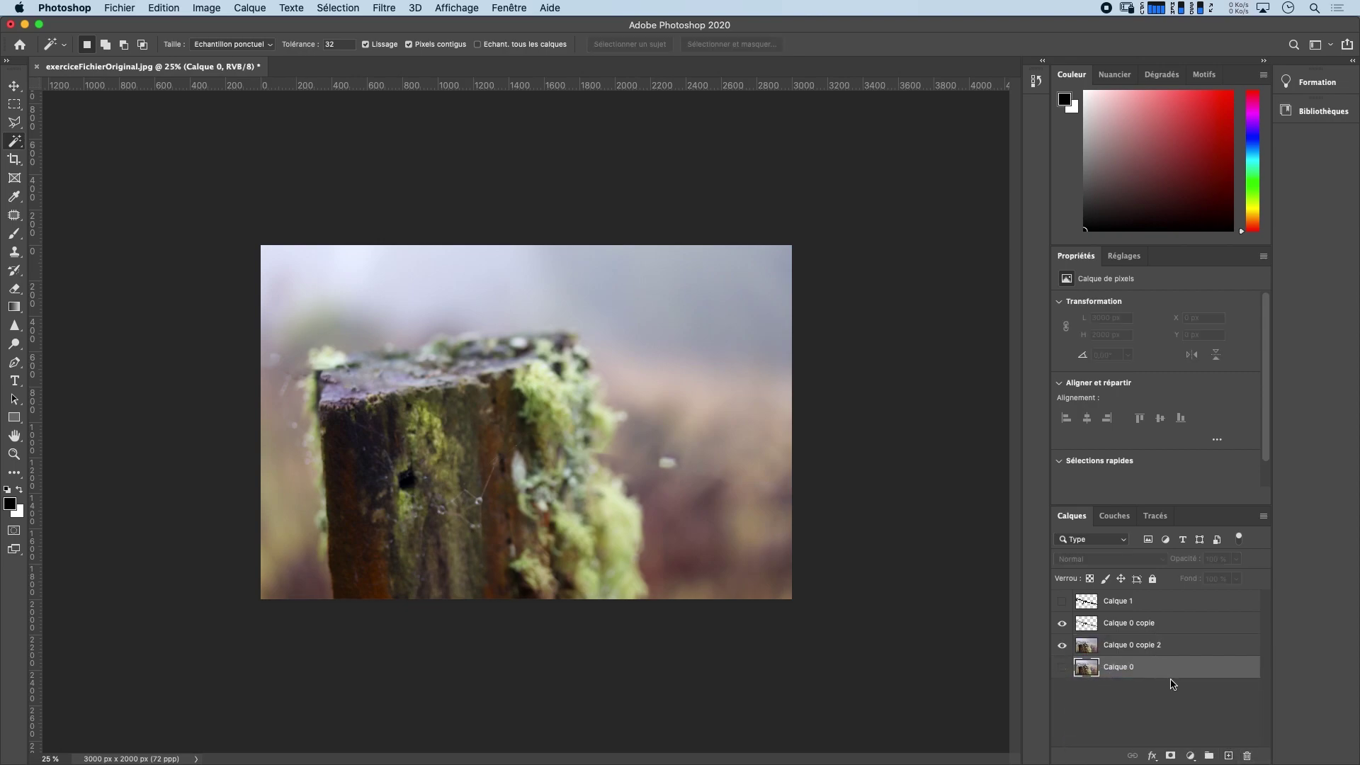
Merge the content-aware fill layer down into the duplicated photo layer
click(1152, 626)
click(1149, 646)
click(1148, 627)
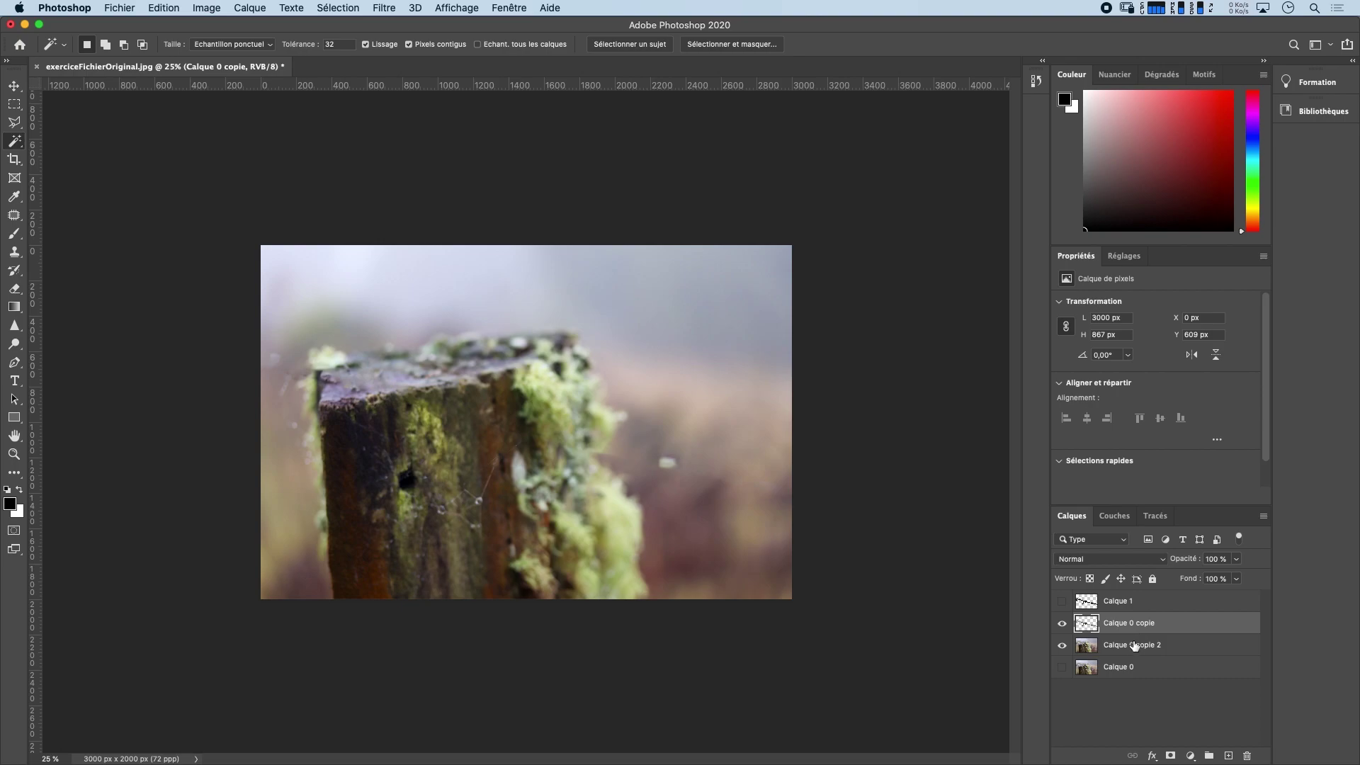
key(BackSpace)
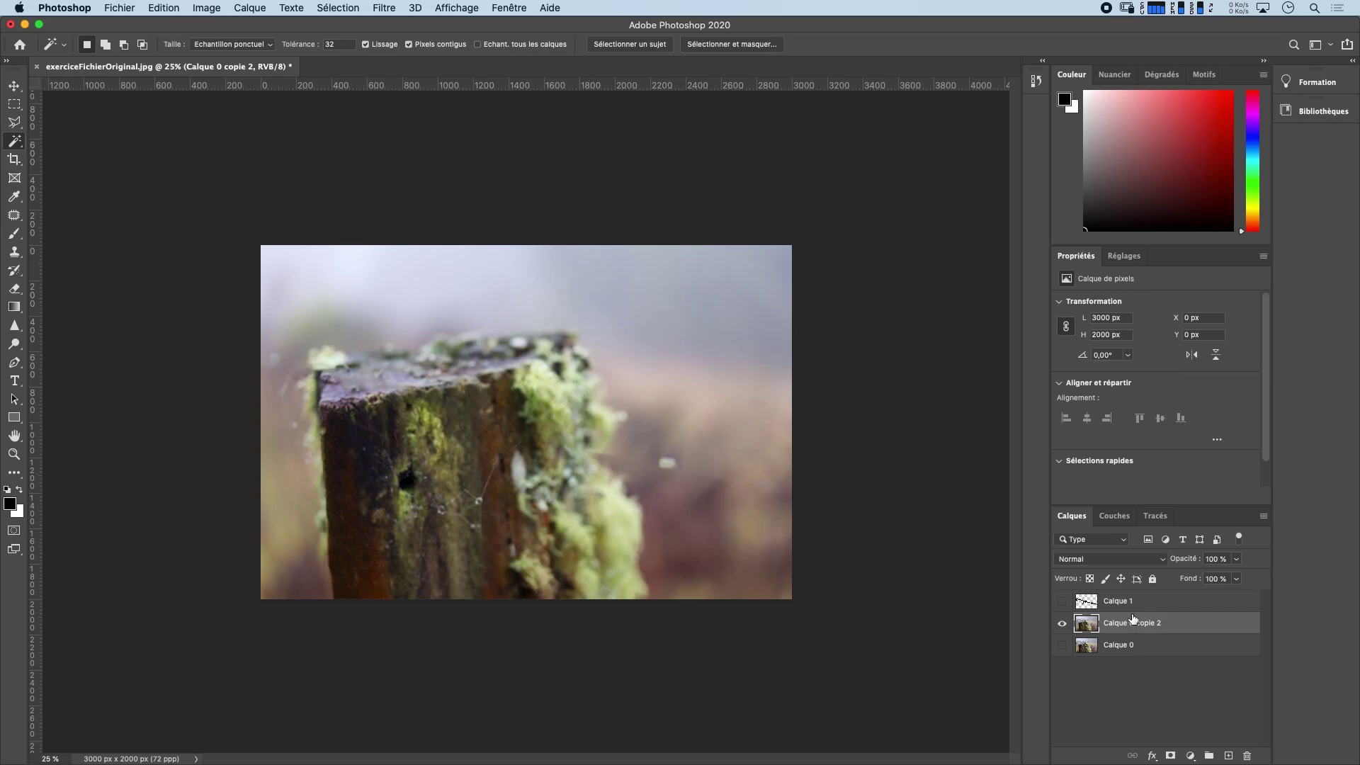
click(1062, 624)
click(1061, 624)
Choose the Clone Stamp tool (Tampon de duplication) and set its soft round brush to 125 px with 0% hardness
click(15, 253)
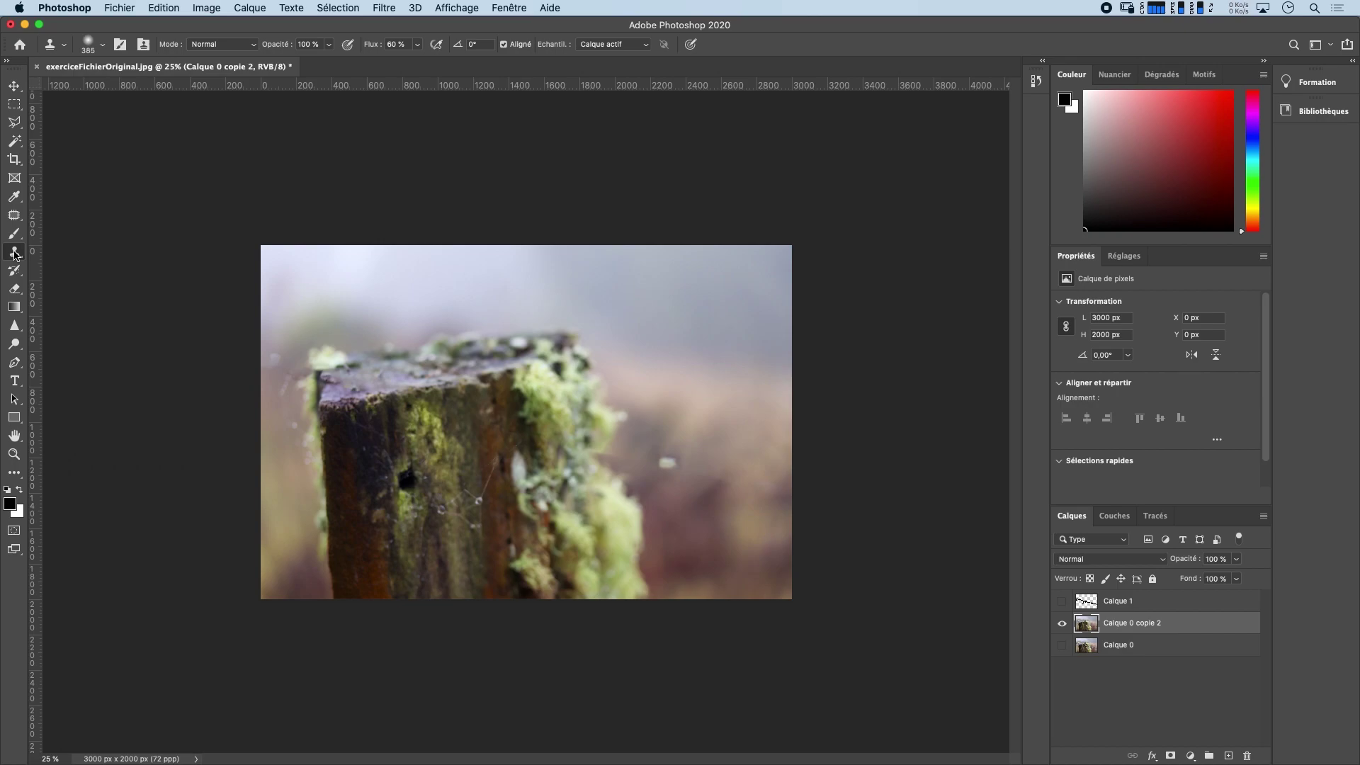
right_click(15, 253)
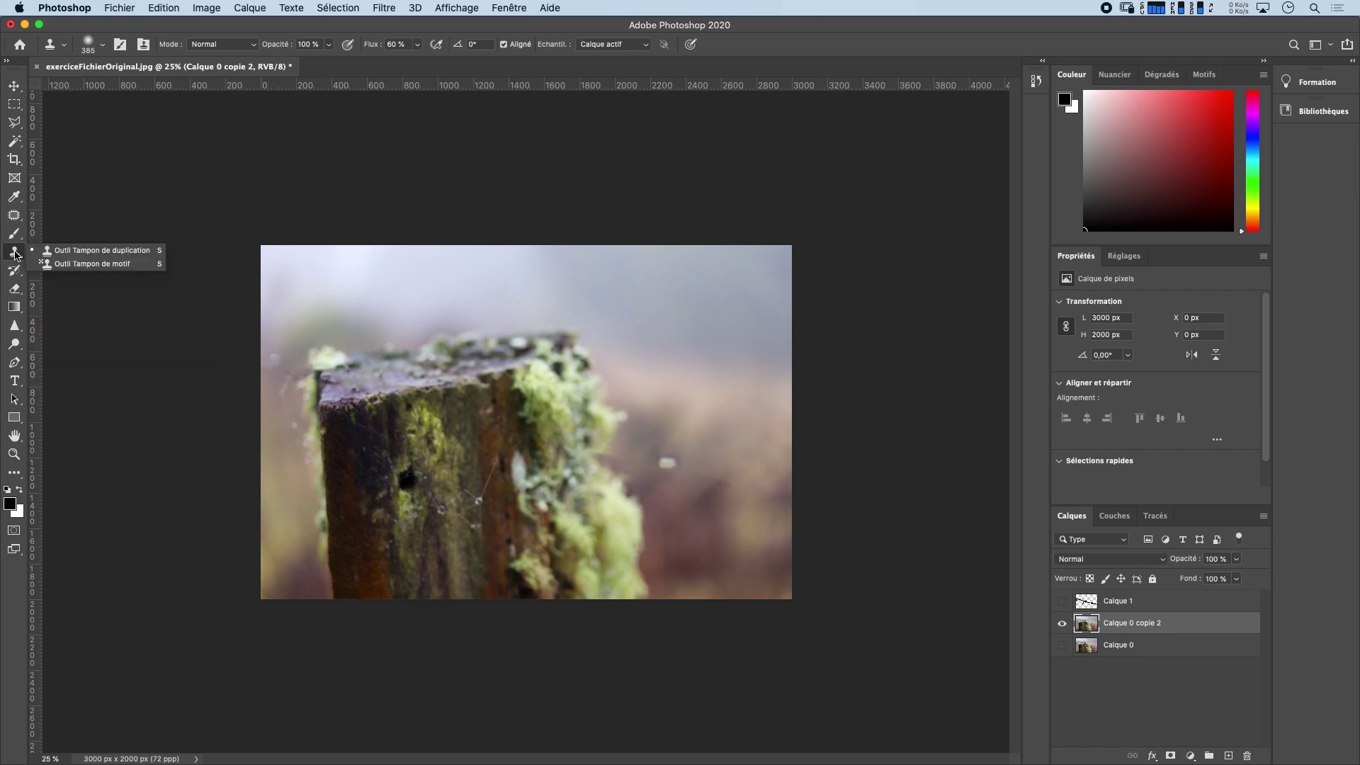
click(60, 251)
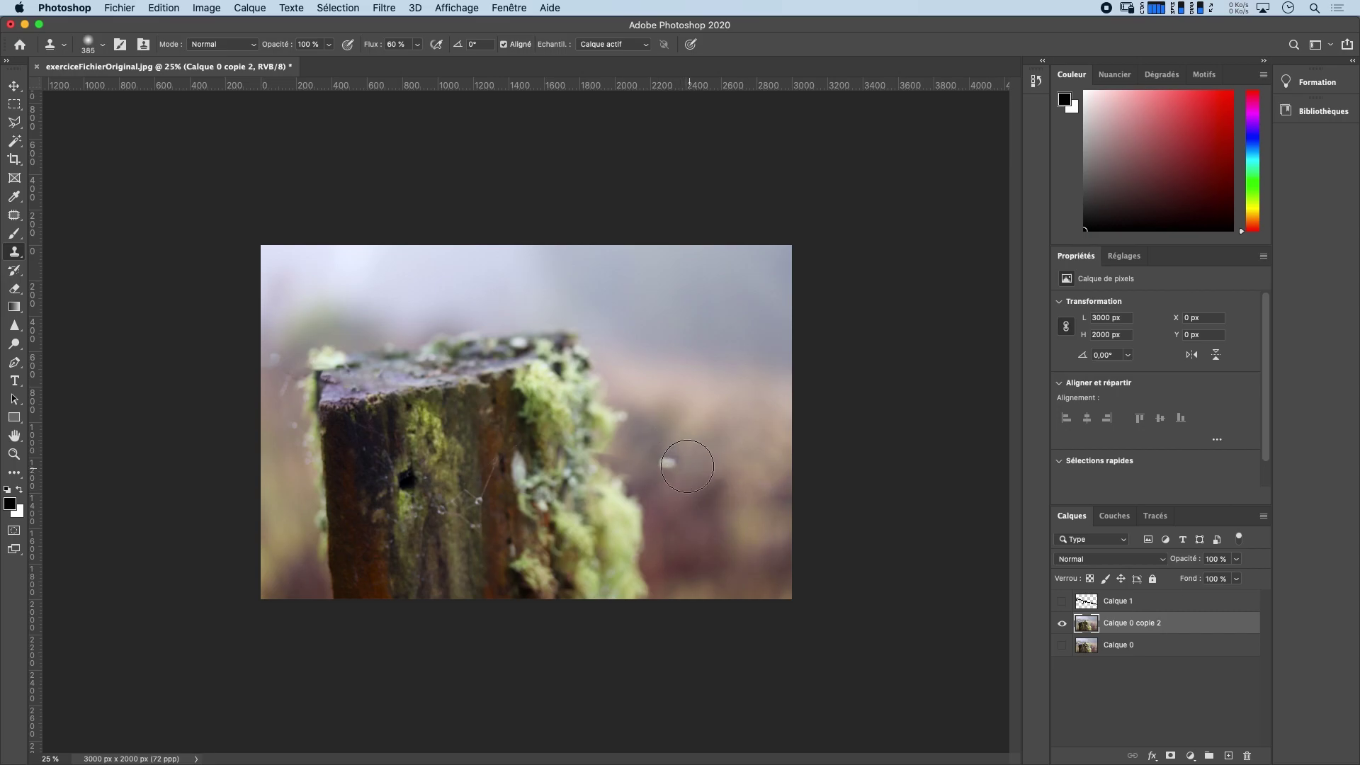
scroll(668, 463, up, 5)
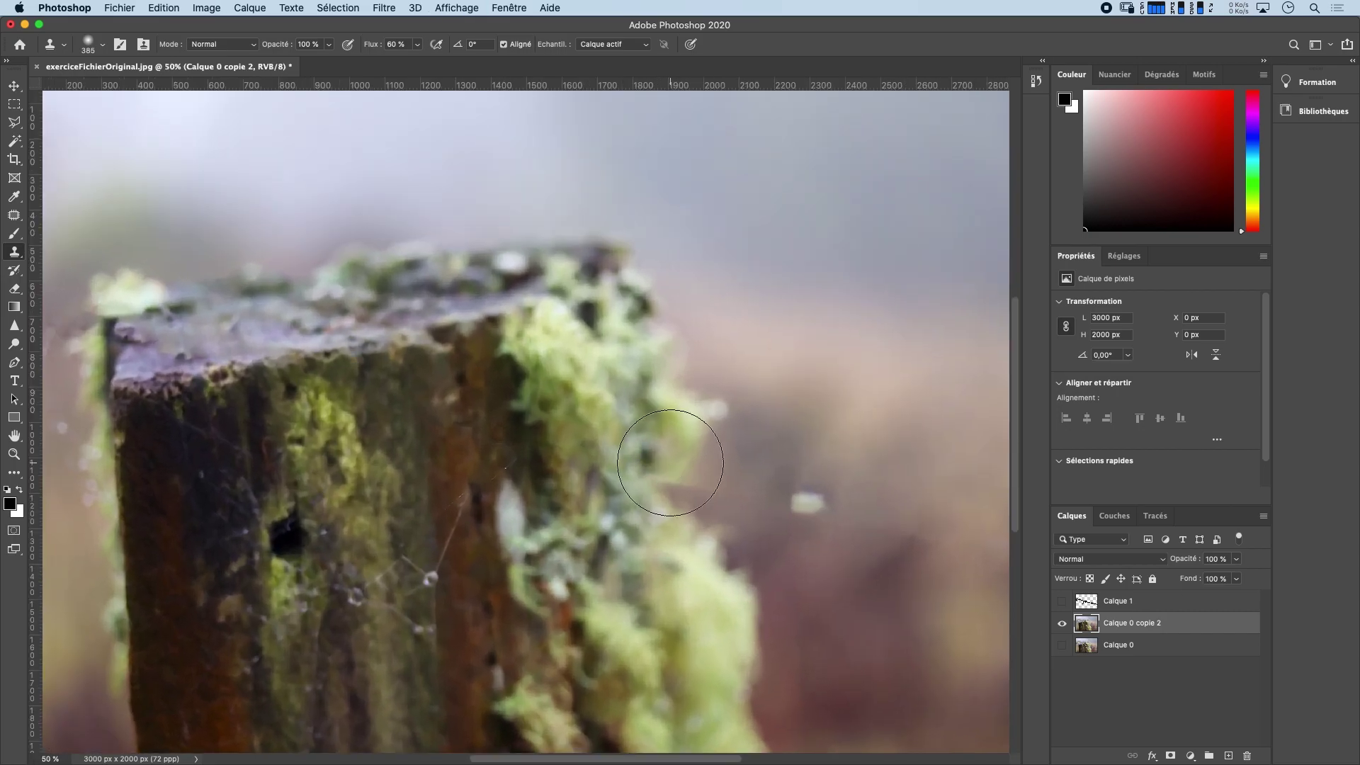
mouse_move(666, 454)
mouse_down()
mouse_move(670, 365)
mouse_move(656, 354)
mouse_up()
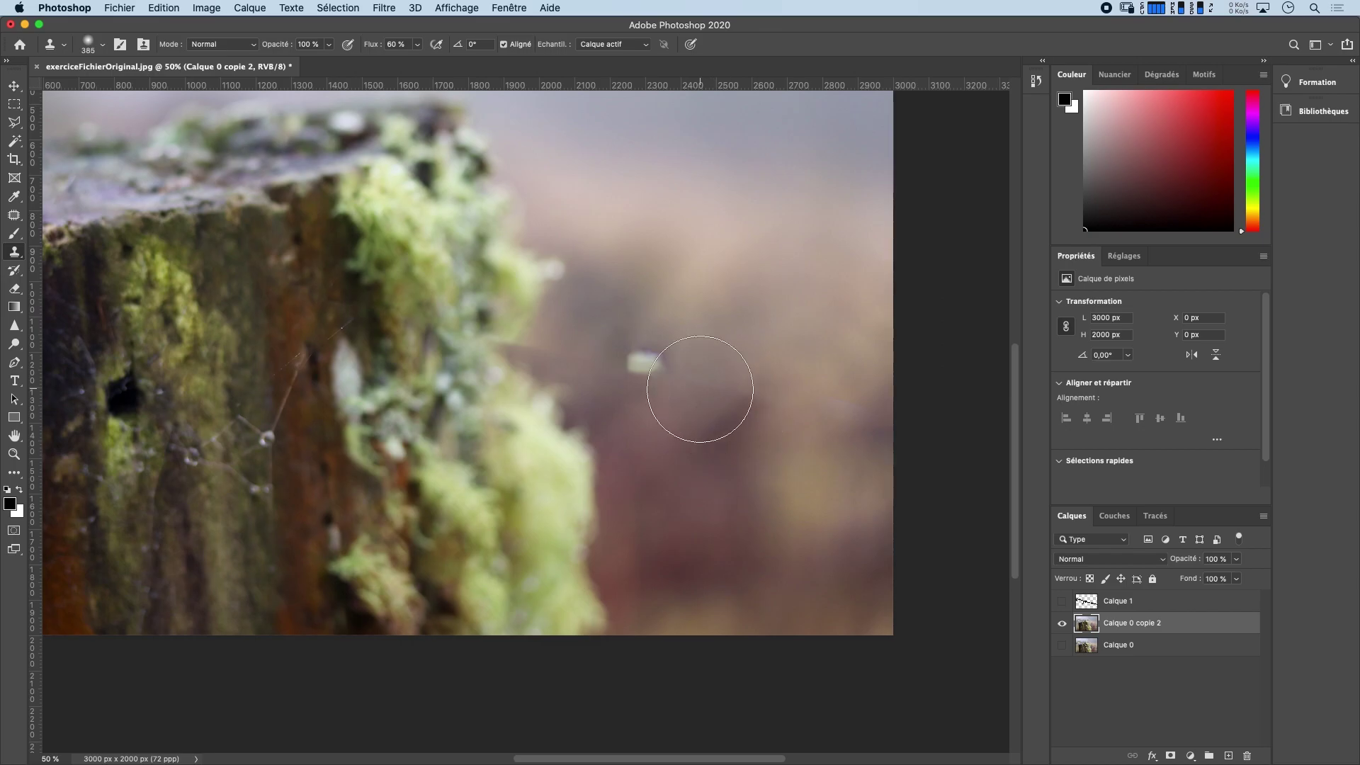
right_click(716, 478)
drag(831, 516, 850, 518)
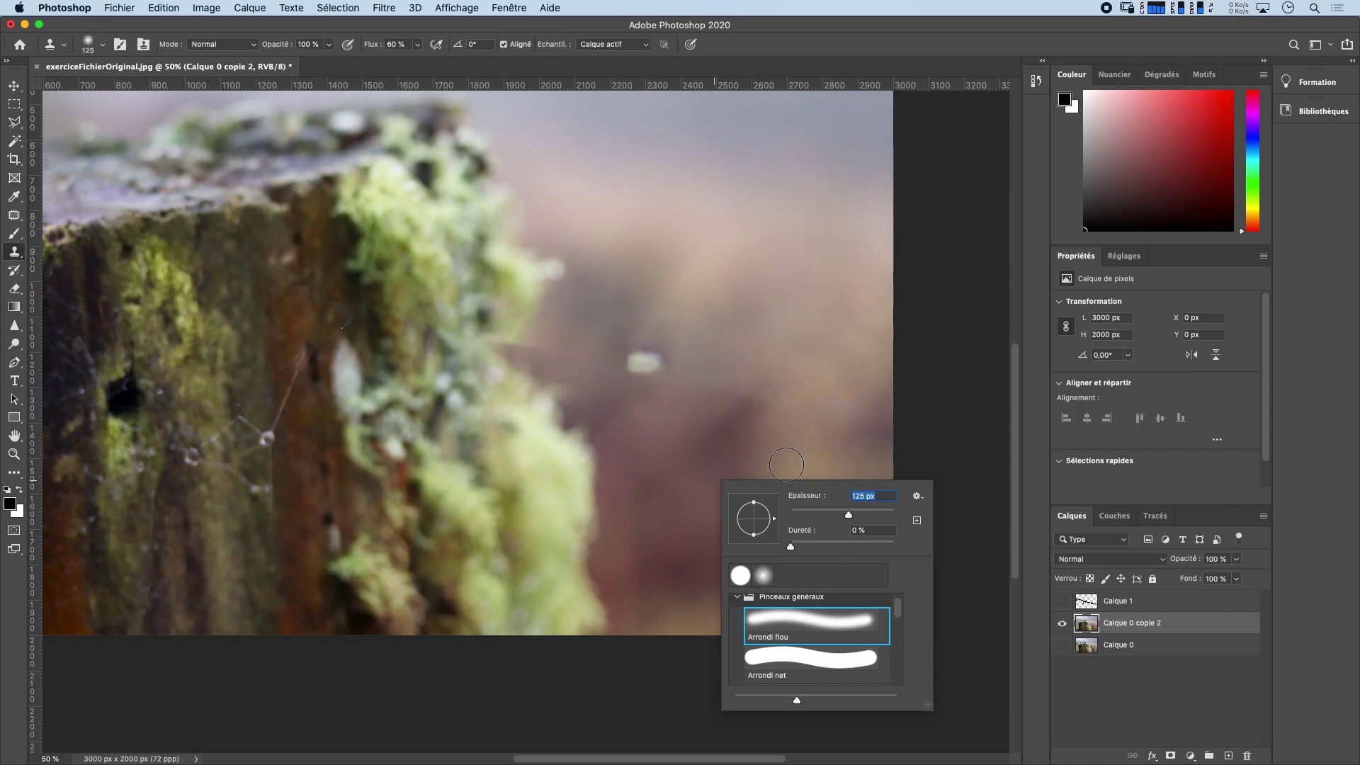
key(Return)
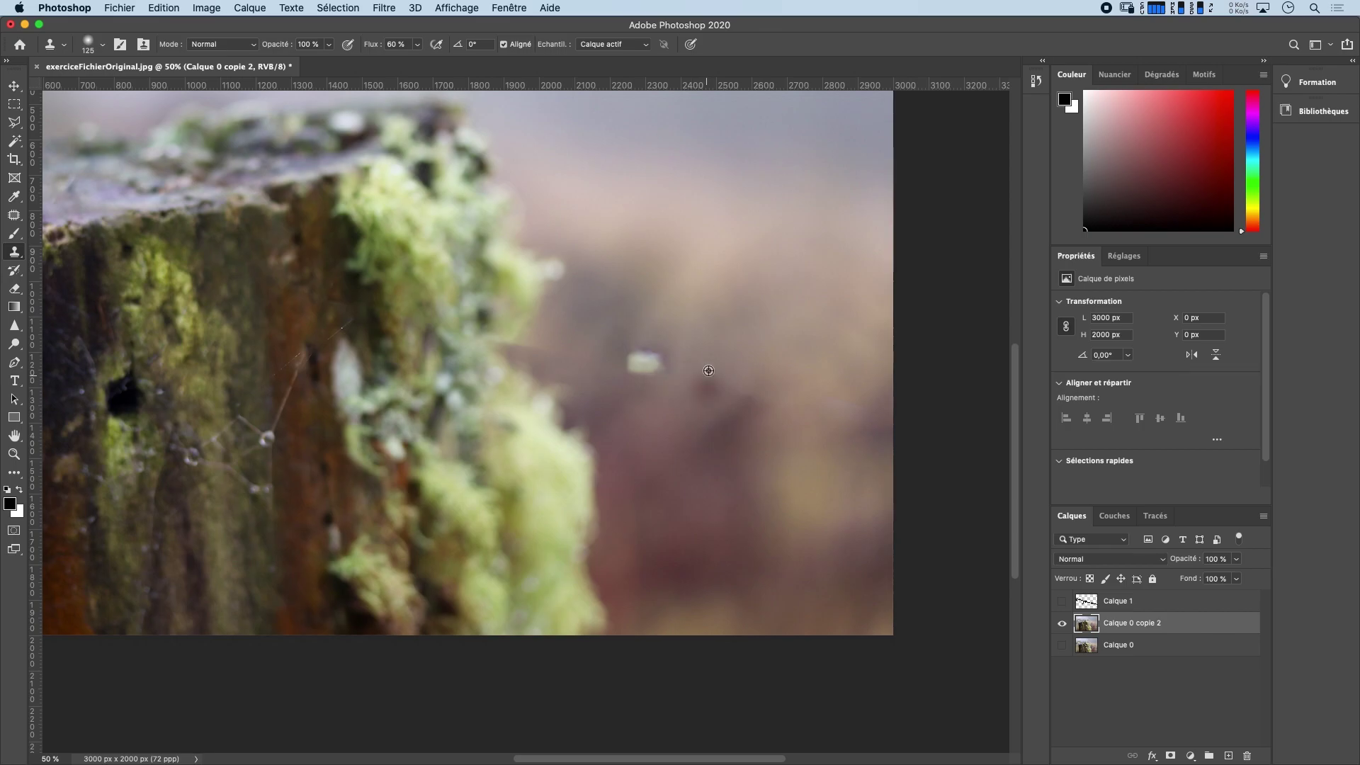
Clone nearby blurred background over the pale leftover spot beside the mossy post
alt+click(713, 363)
mouse_move(711, 386)
mouse_down()
mouse_move(775, 396)
mouse_move(730, 374)
mouse_move(708, 390)
mouse_up()
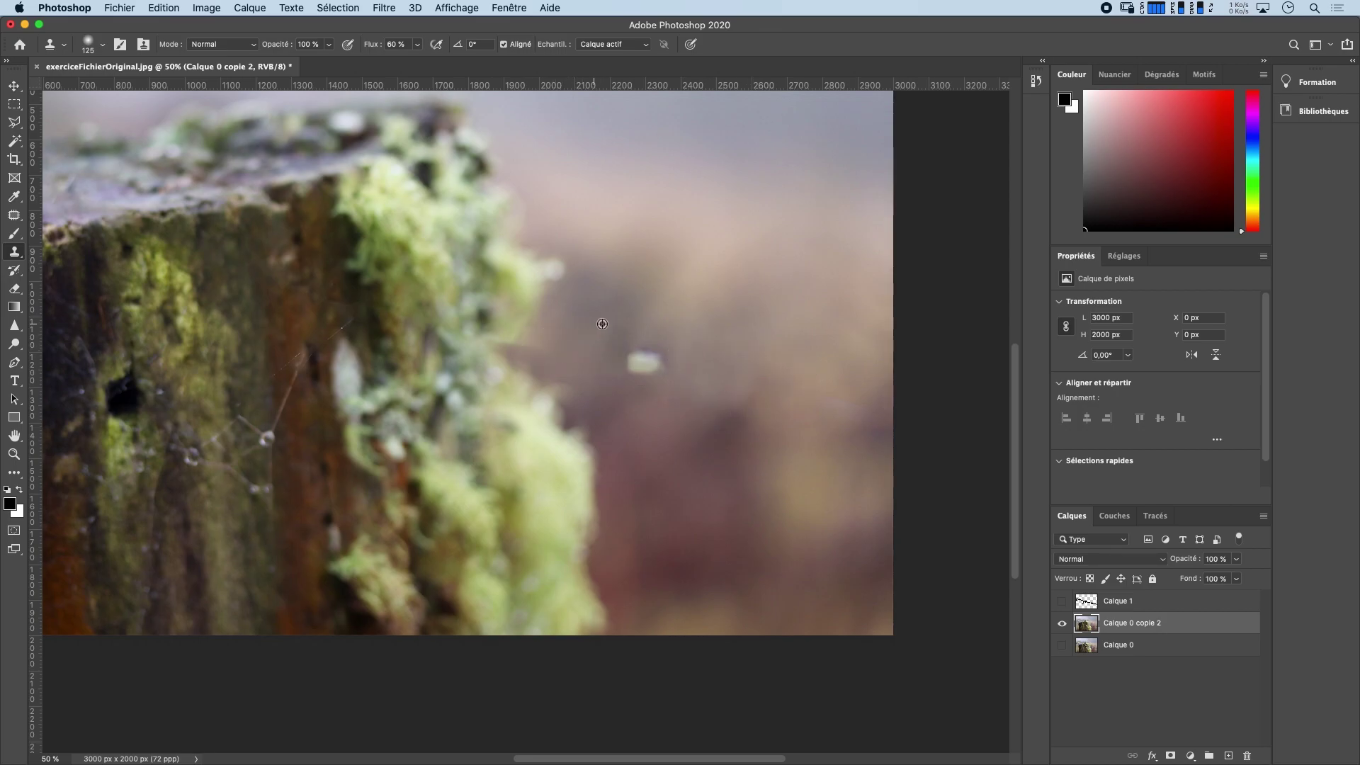
alt+click(588, 348)
drag(538, 347, 533, 352)
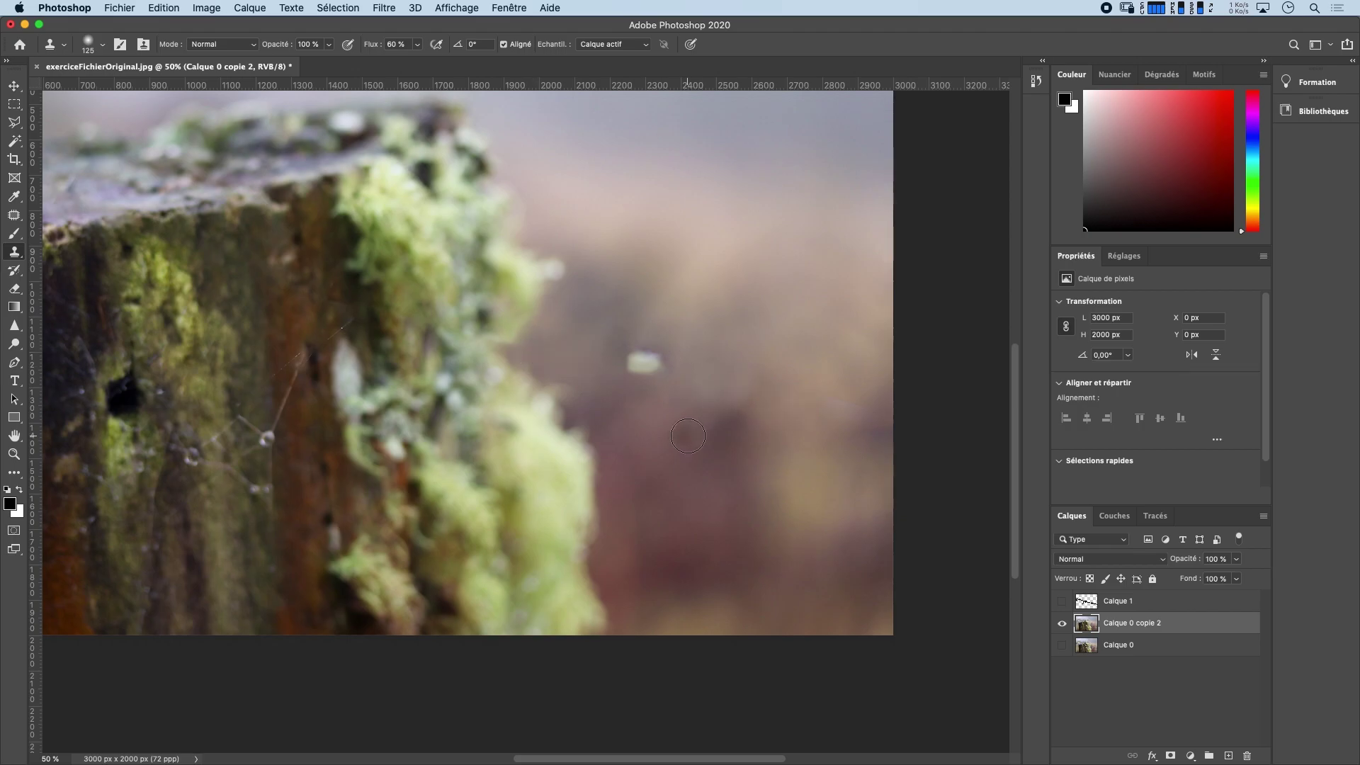
click(642, 365)
drag(643, 366, 656, 363)
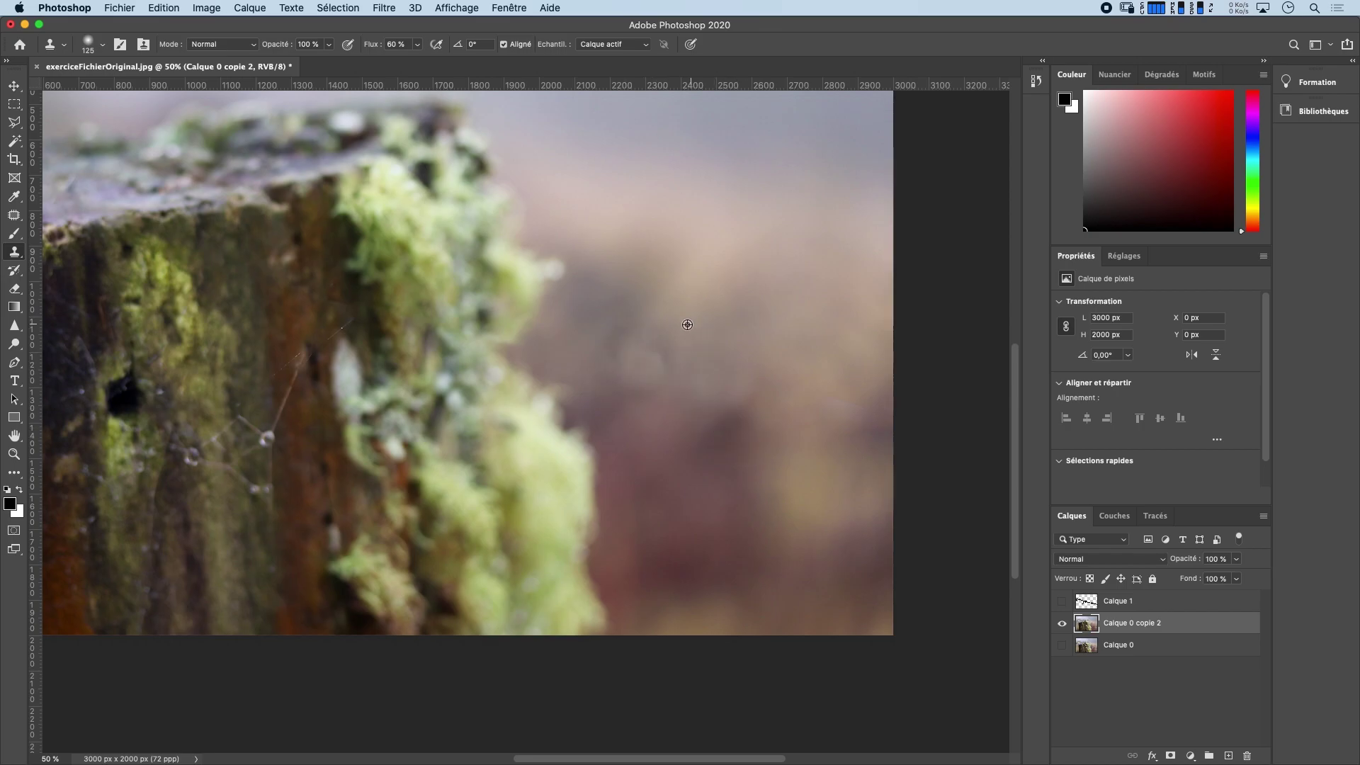
mouse_move(660, 356)
mouse_down()
mouse_move(646, 355)
mouse_move(674, 371)
mouse_up()
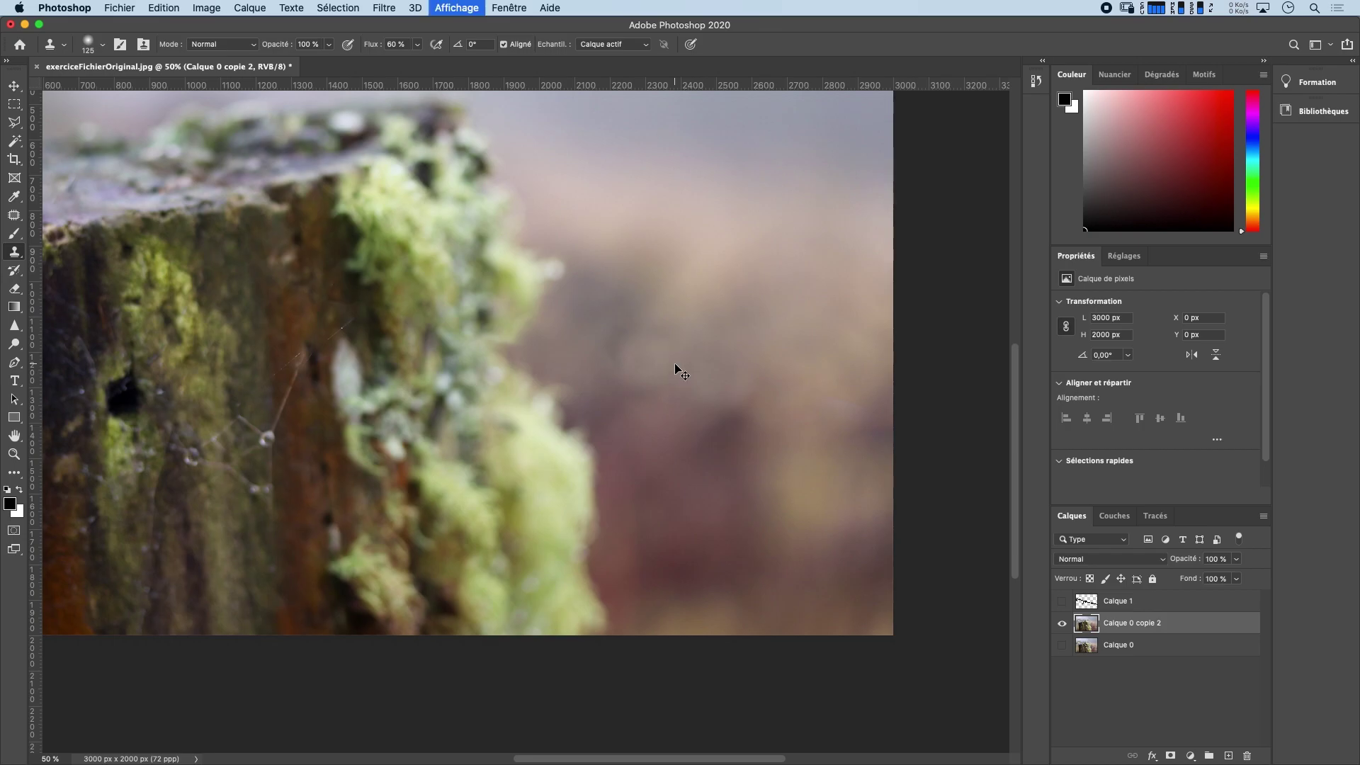
Enlarge the clone brush to 179 px and cover the upper part of the cobweb strand on the brown wood
key(super+minus)
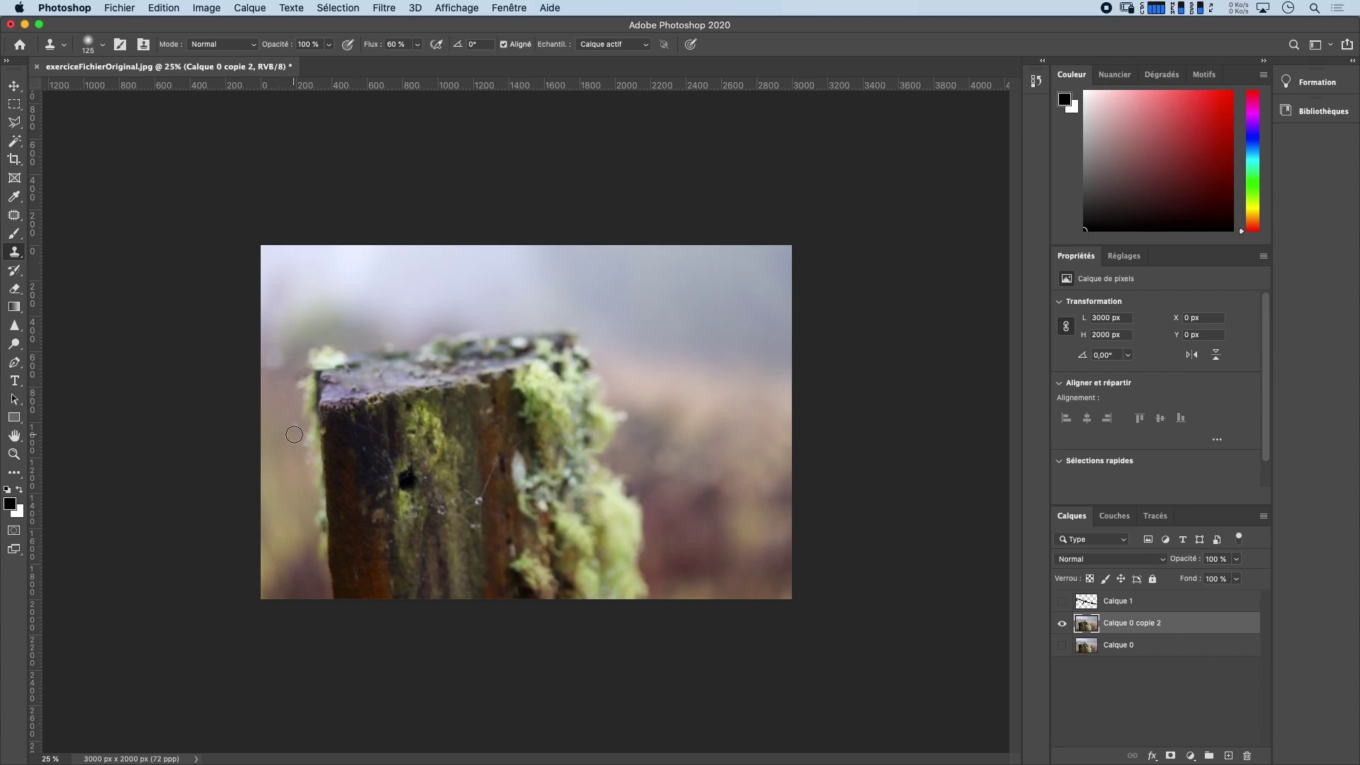
key(super+plus)
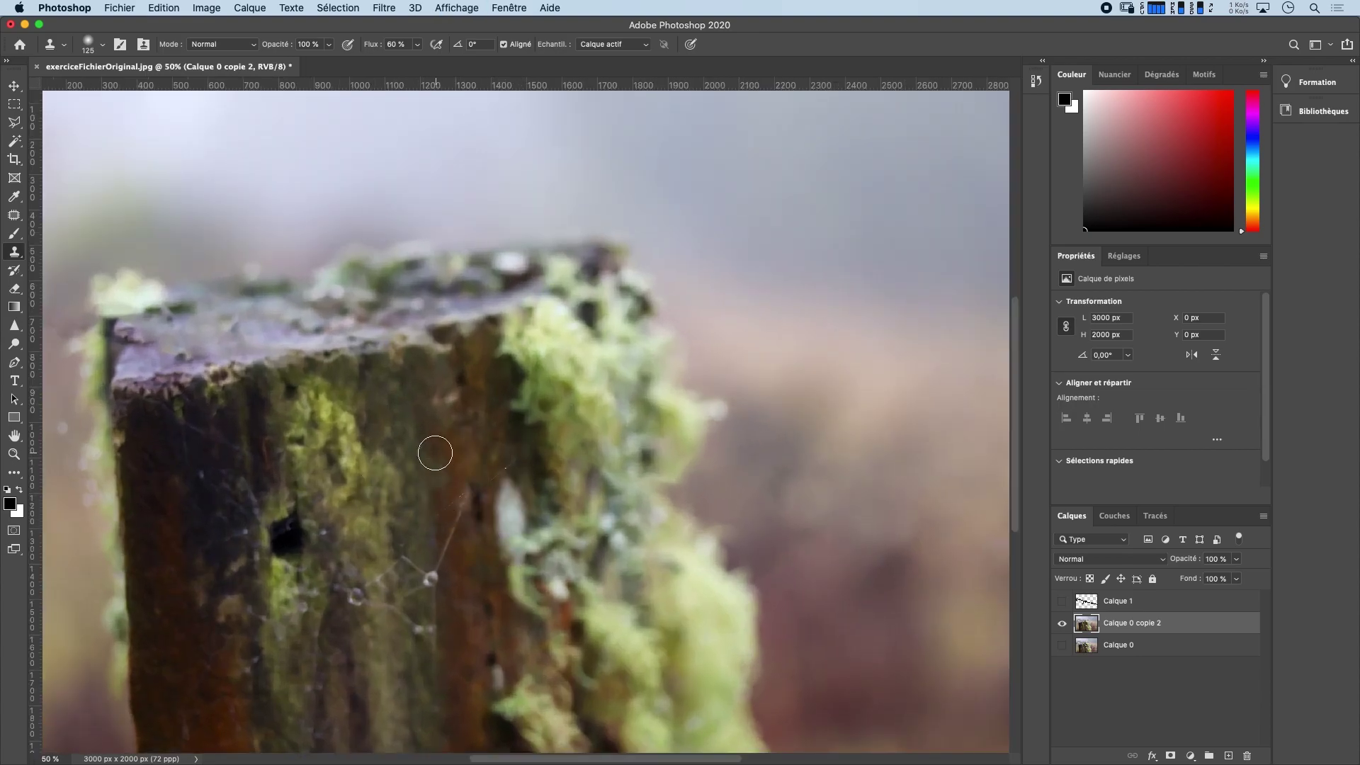
right_click(395, 440)
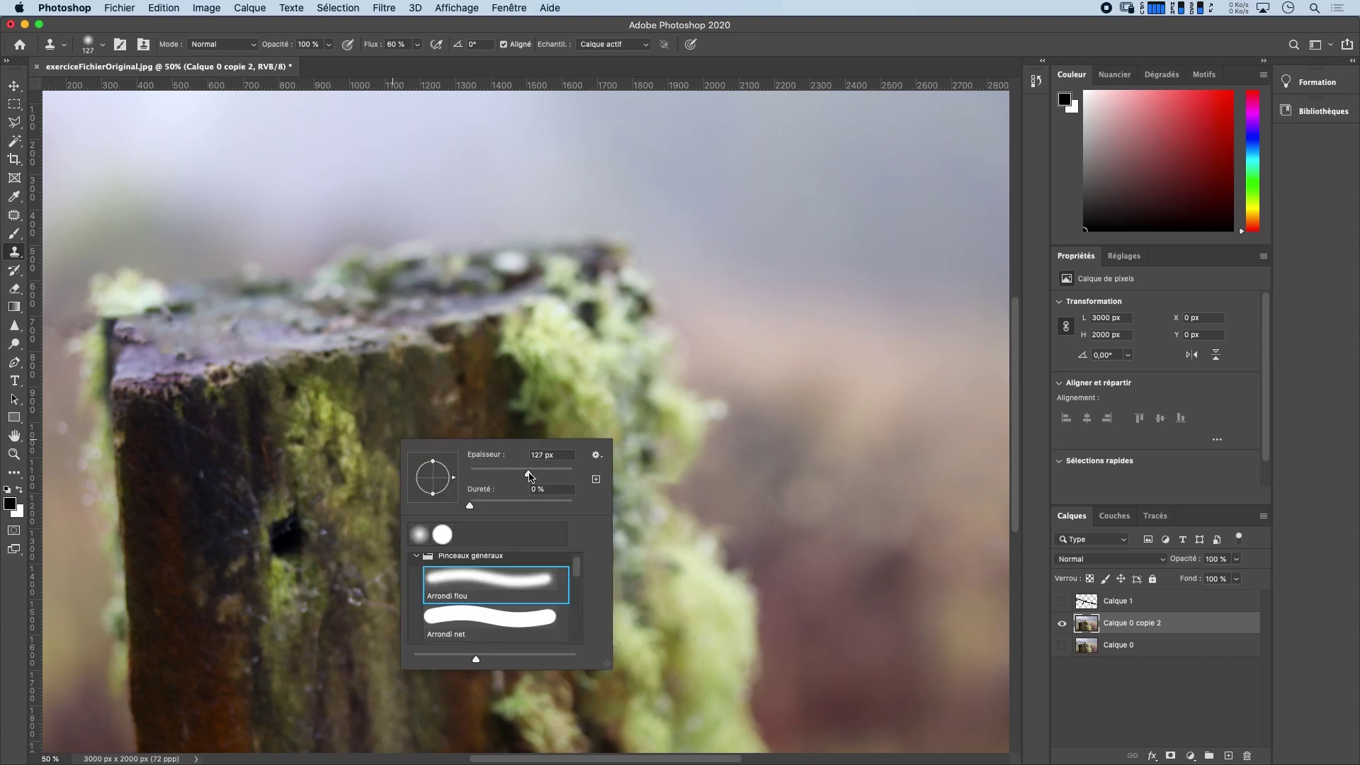
drag(538, 477, 543, 474)
click(367, 490)
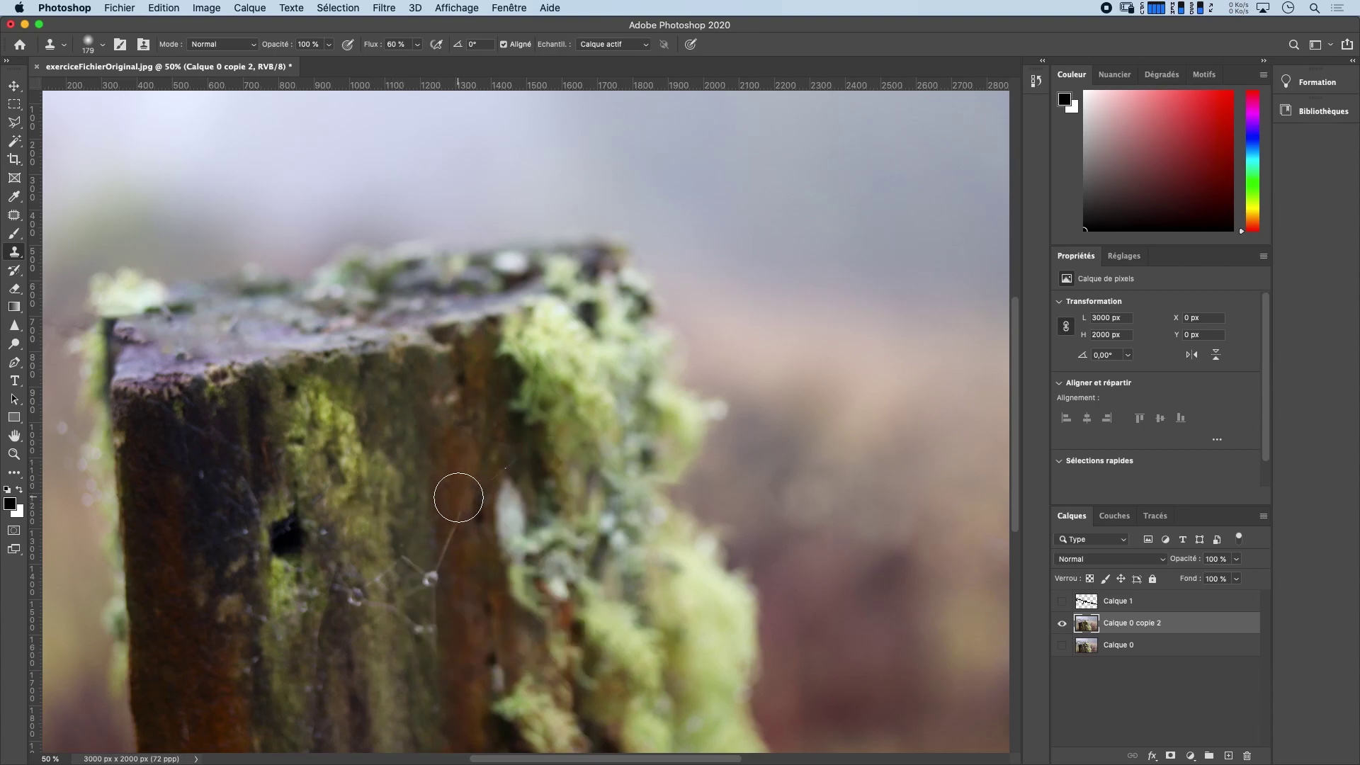
mouse_move(458, 498)
mouse_down()
mouse_move(446, 507)
mouse_move(486, 489)
mouse_move(479, 456)
mouse_move(508, 470)
mouse_up()
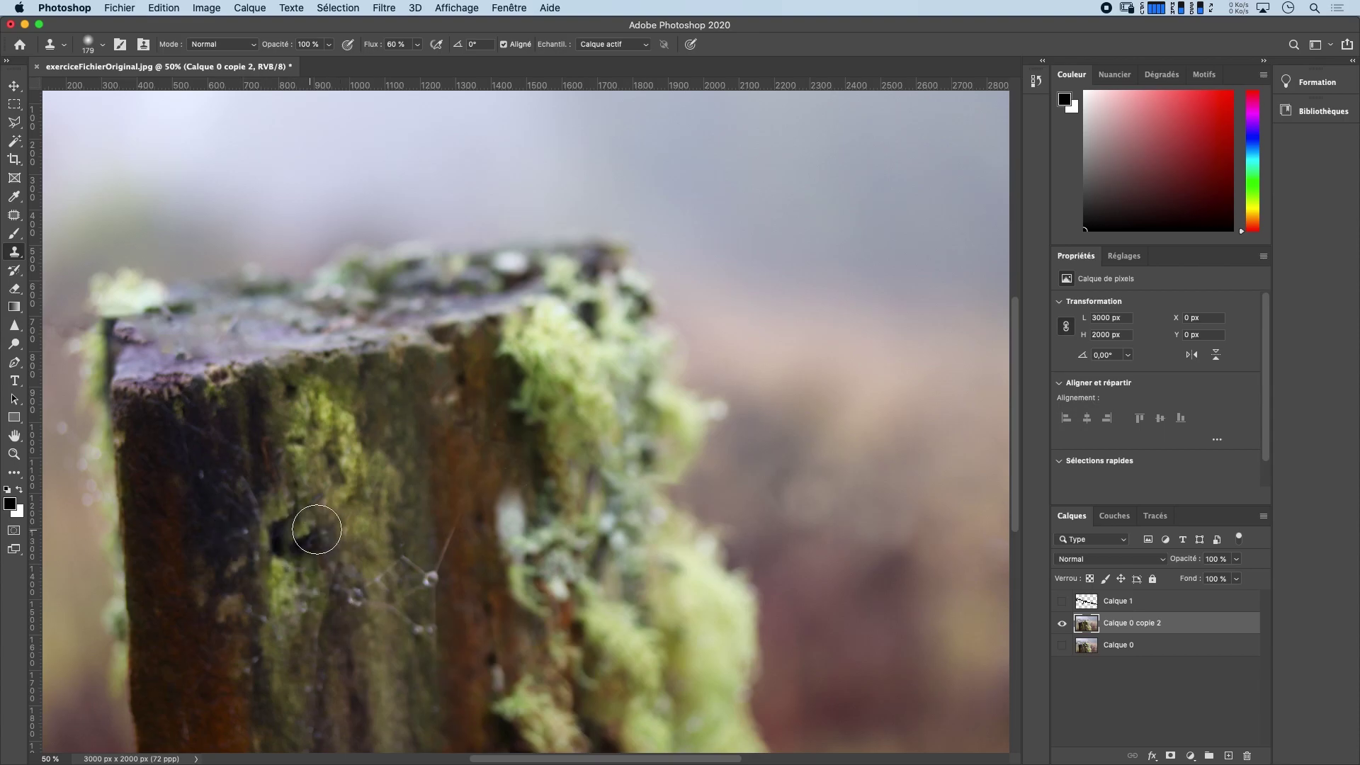
Clone mossy wood texture over the dark hole in the post's front face
alt+click(335, 484)
mouse_move(298, 528)
mouse_down()
mouse_move(323, 511)
mouse_move(287, 553)
mouse_up()
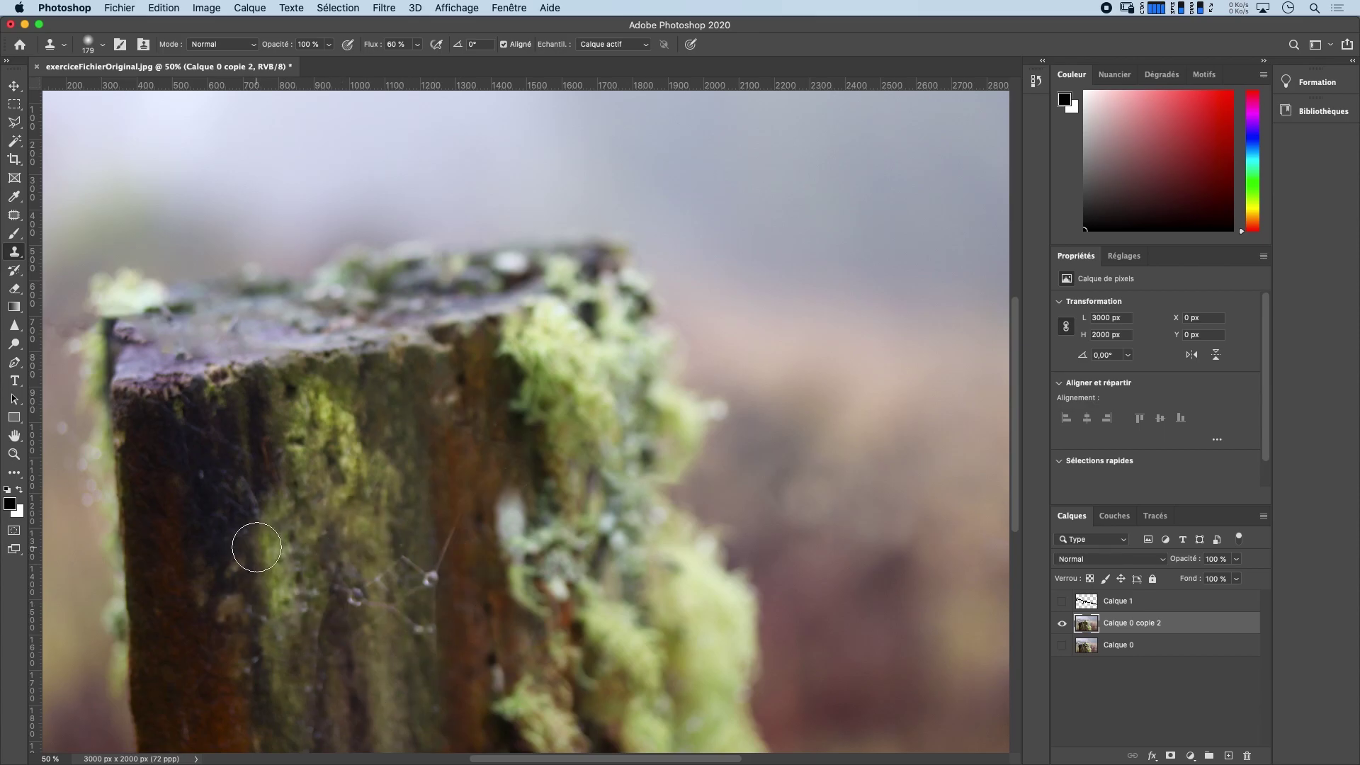
click(272, 596)
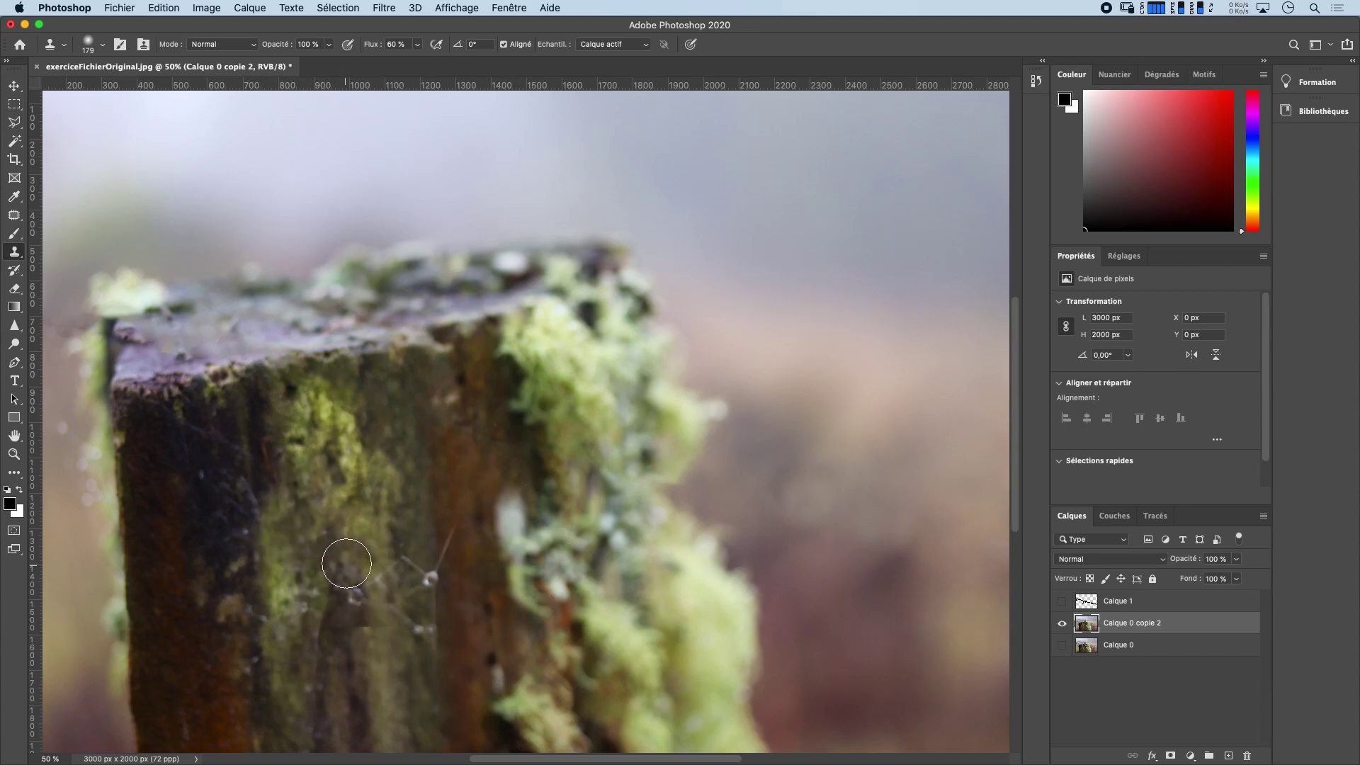
Clone surrounding wood over the water droplets and cobweb threads in the middle of the post's front face
alt+click(362, 548)
mouse_move(371, 576)
mouse_down()
mouse_move(374, 596)
mouse_move(379, 581)
mouse_up()
key(super+z)
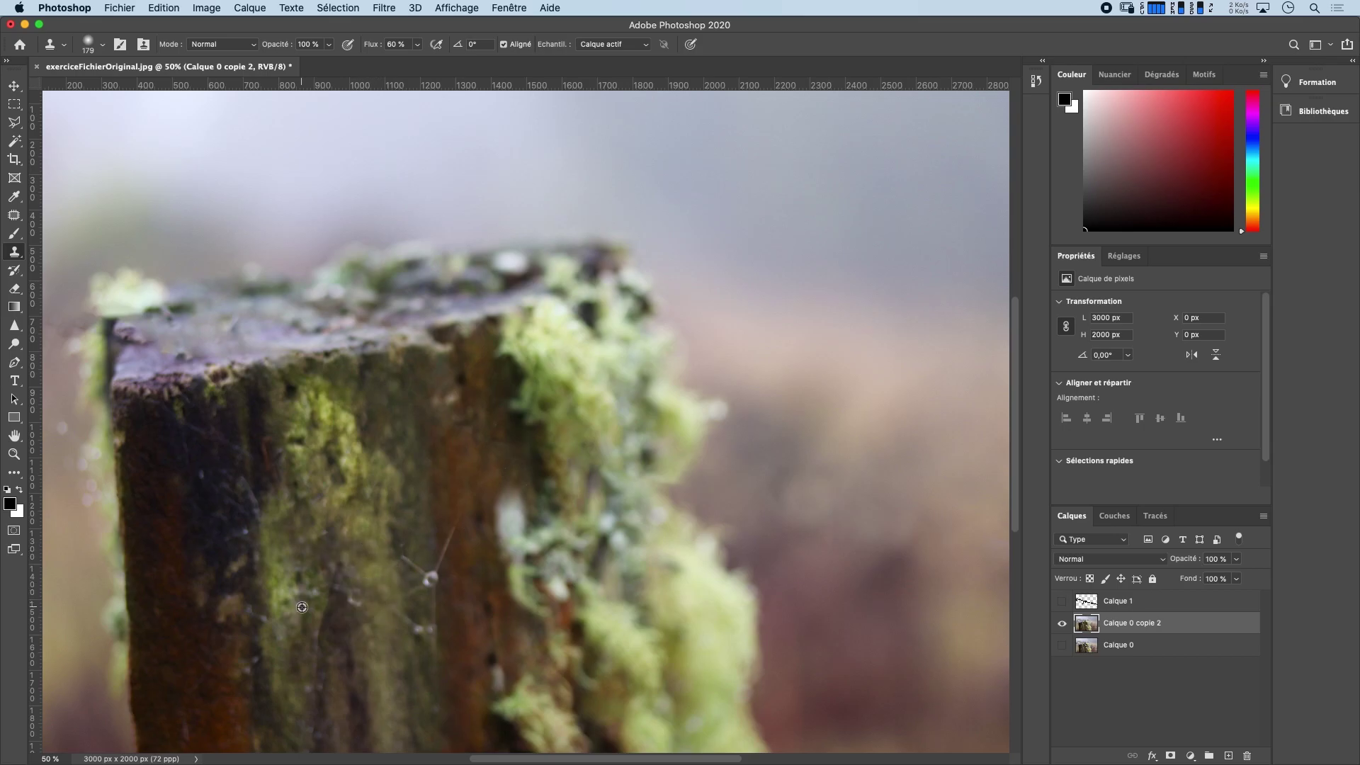
alt+click(362, 560)
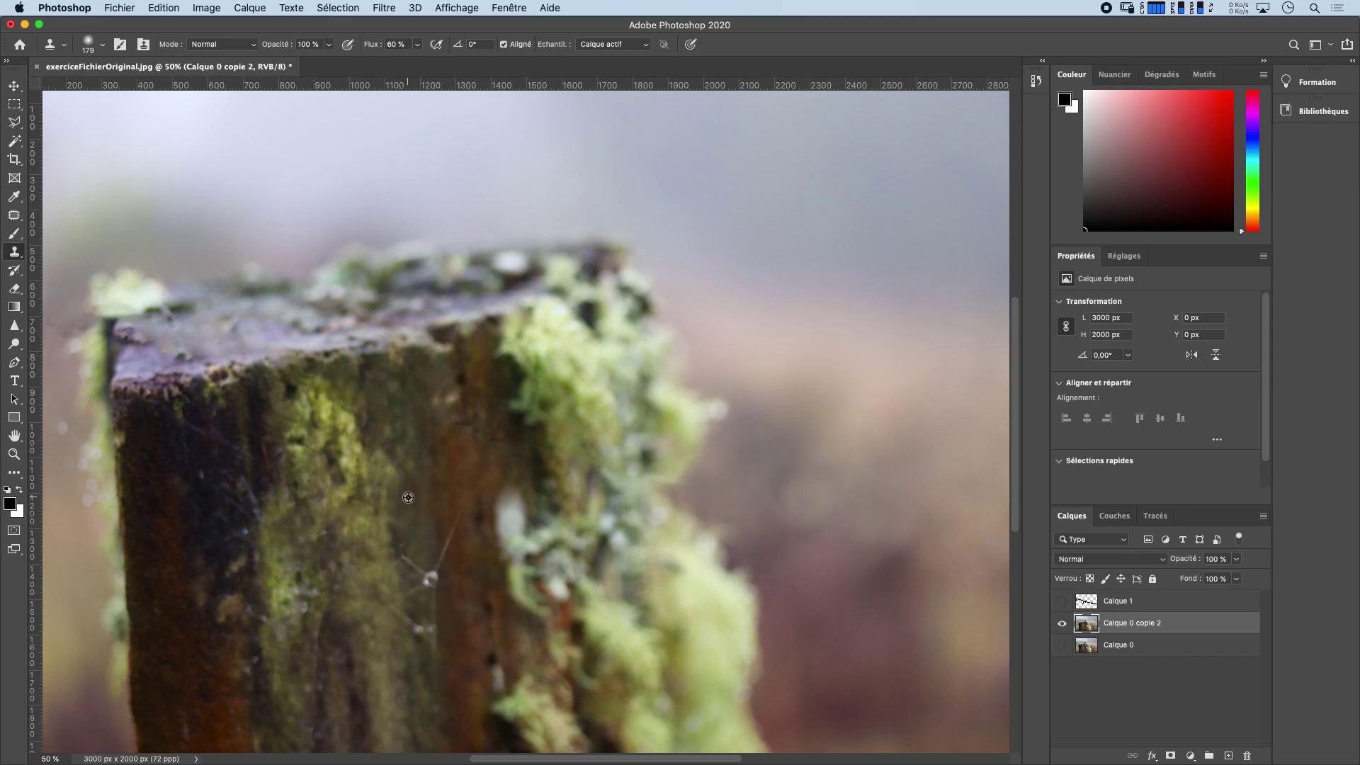
click(425, 579)
drag(425, 581, 419, 572)
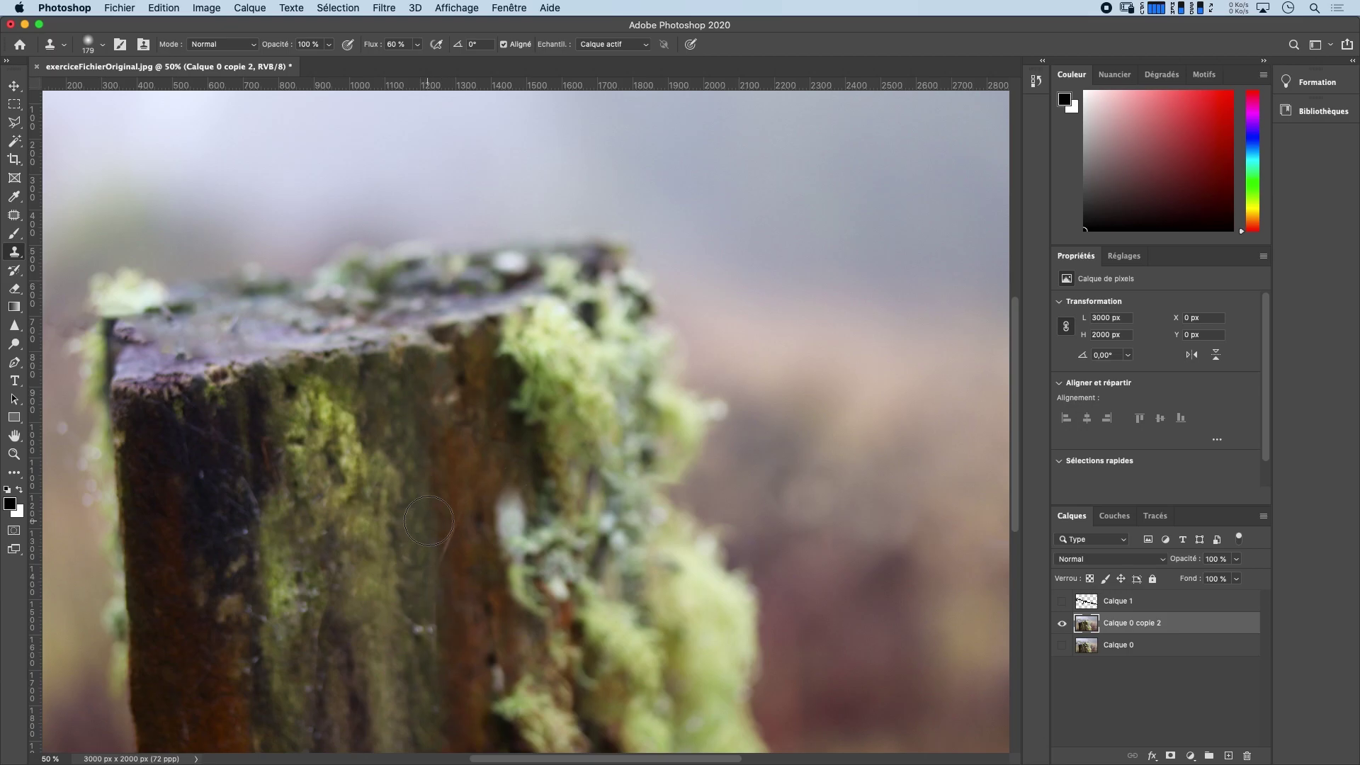
Clone clean wood over the remaining lower droplet and the last cobweb strand along the brown wood
alt+click(415, 563)
drag(419, 598, 419, 653)
alt+click(457, 605)
drag(455, 549, 450, 540)
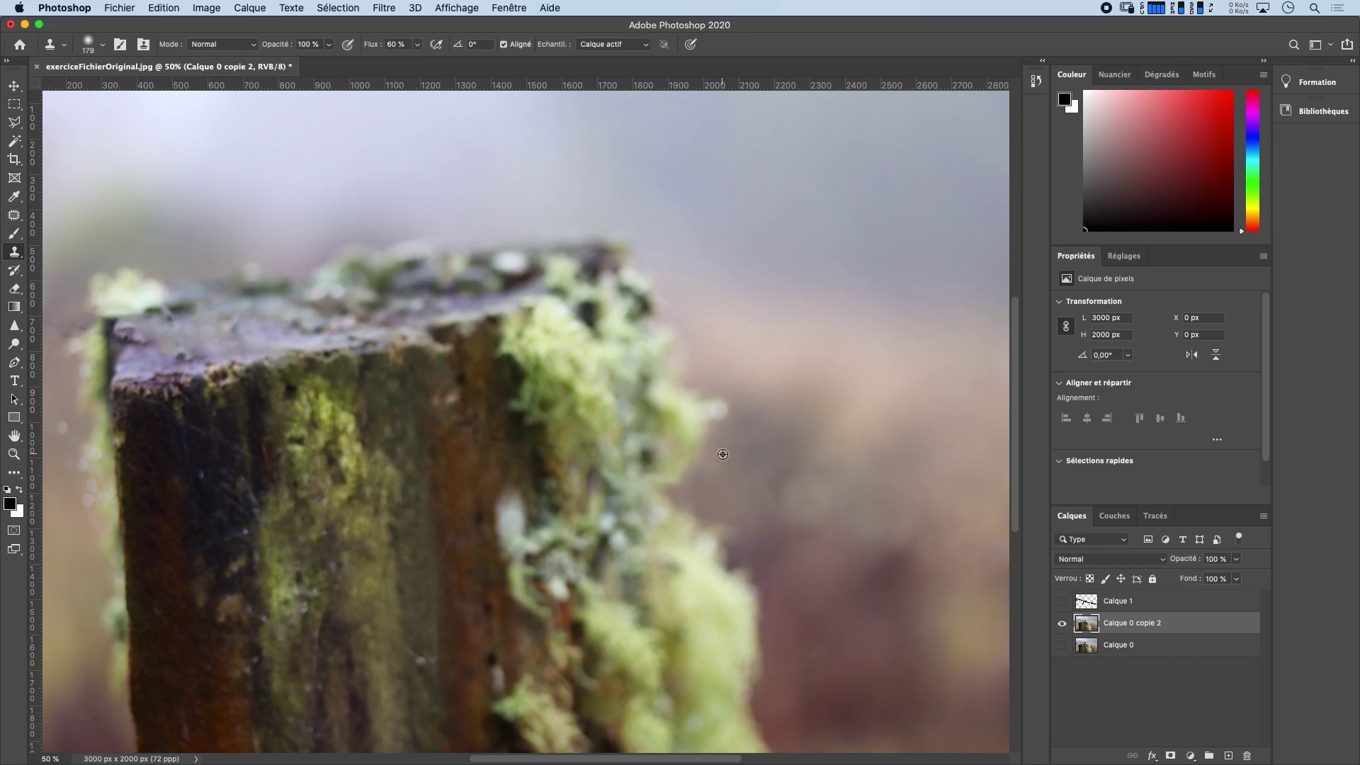
Show the original Calque 0 and toggle the visibility of Calque 0 copie 2 to compare the photo before and after retouching
scroll(723, 454, down, 2)
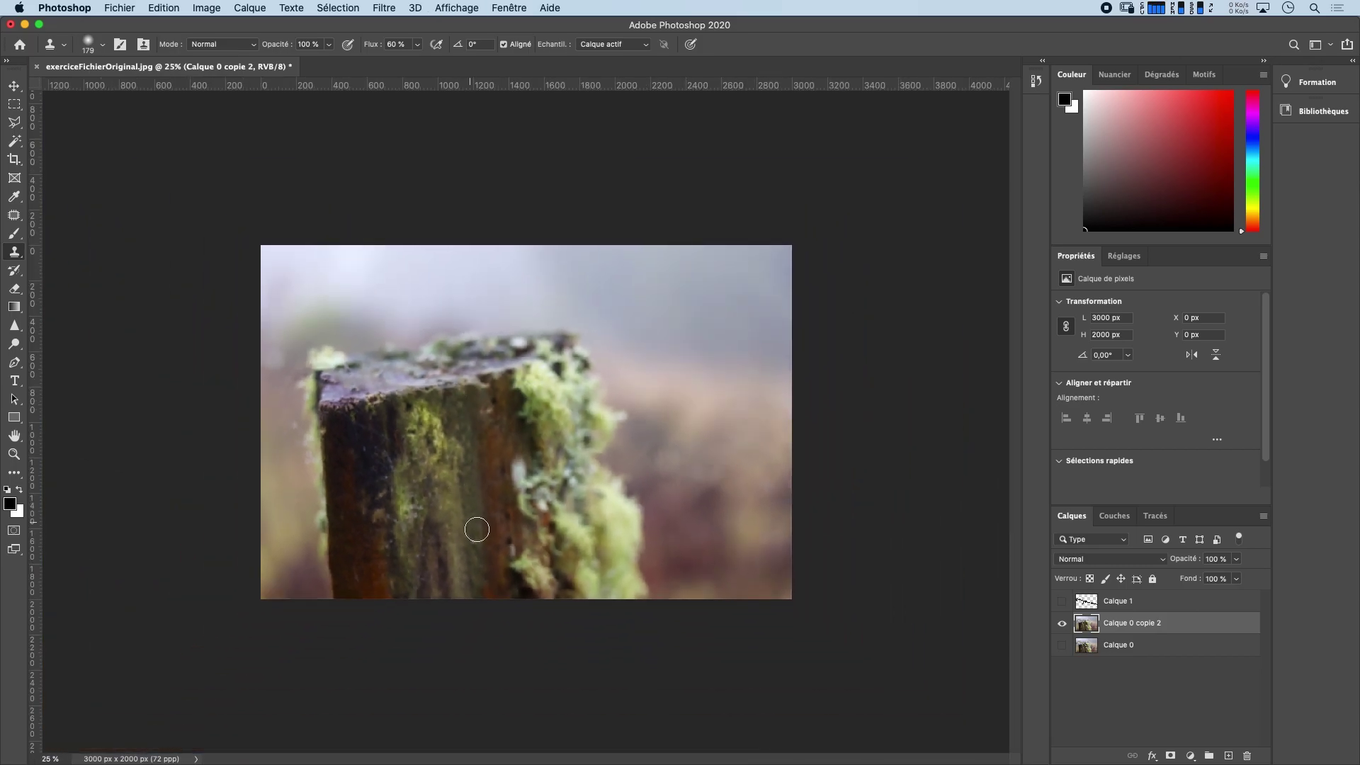
click(1063, 623)
click(1062, 646)
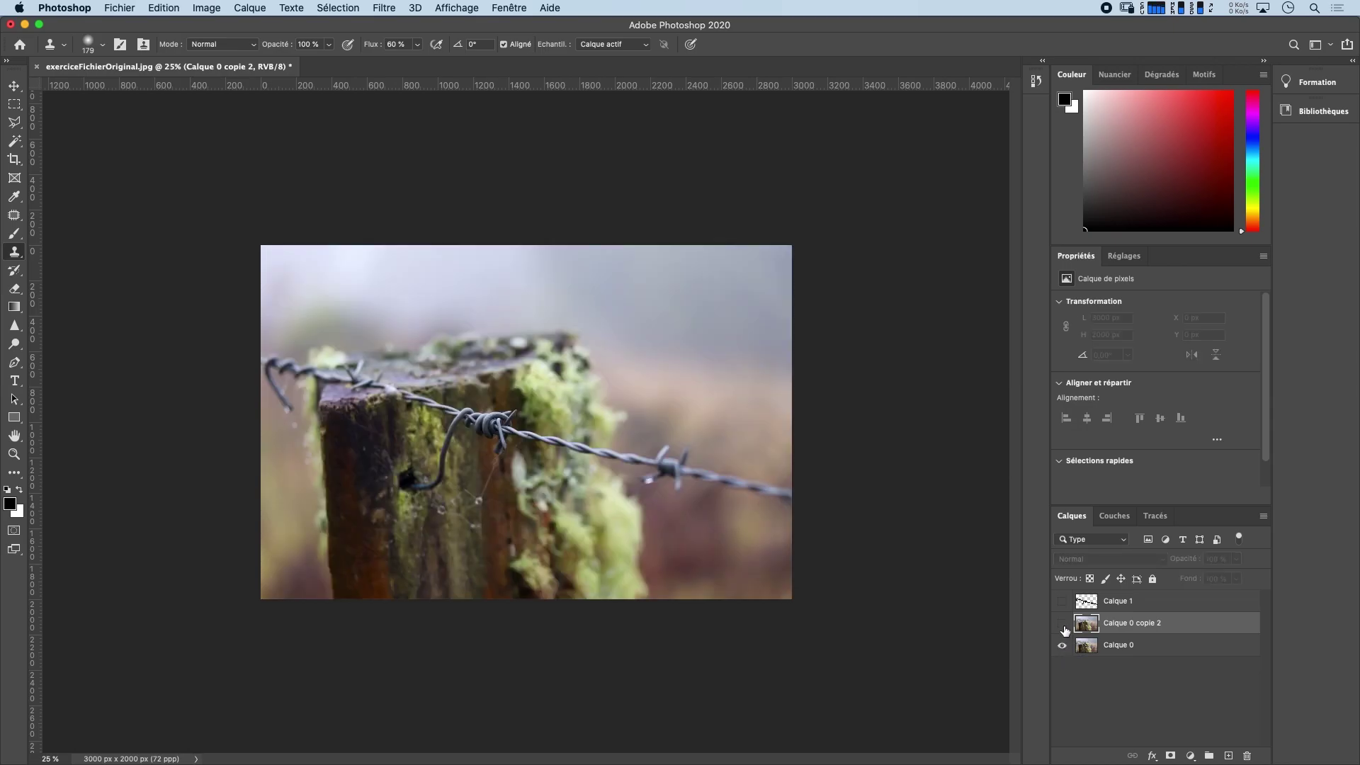
click(1062, 623)
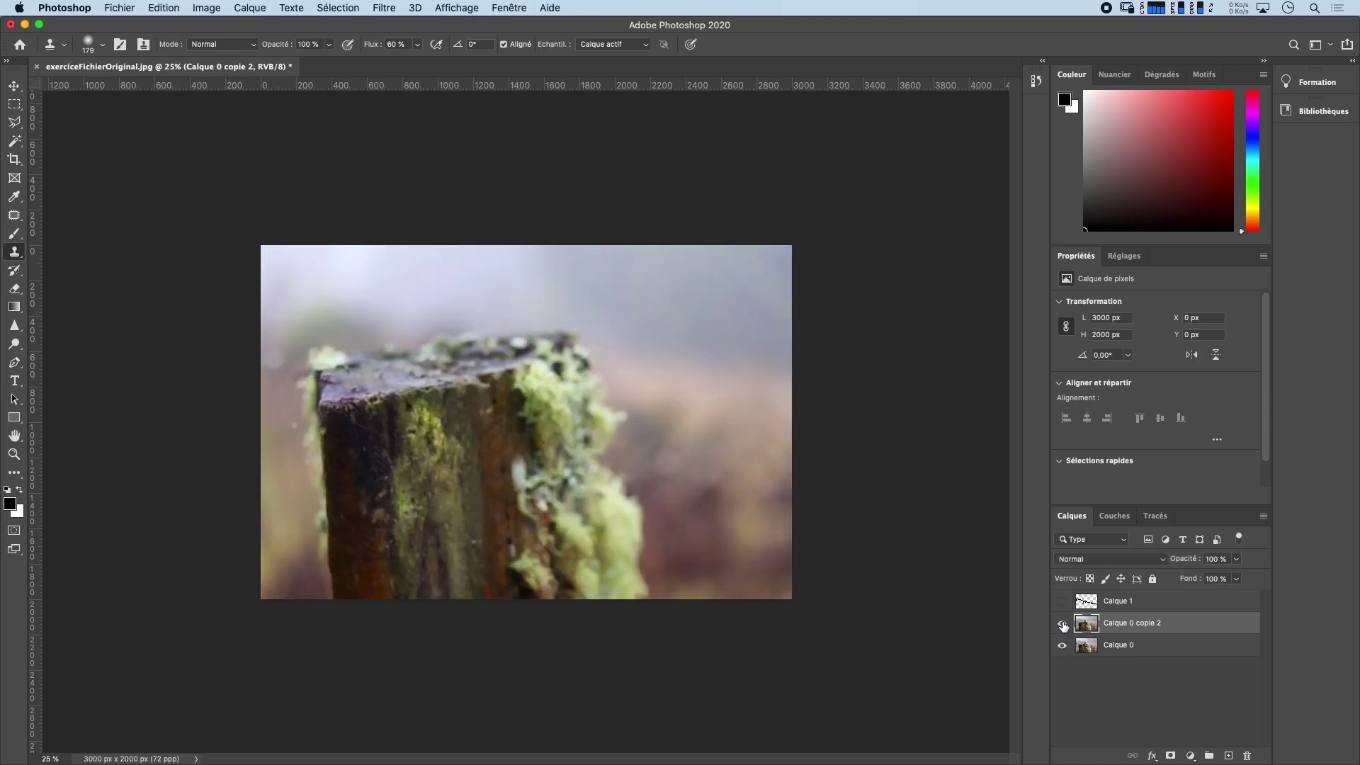
click(1063, 623)
click(1062, 623)
click(1063, 624)
click(1063, 623)
click(1062, 623)
click(1062, 624)
click(1063, 624)
click(171, 6)
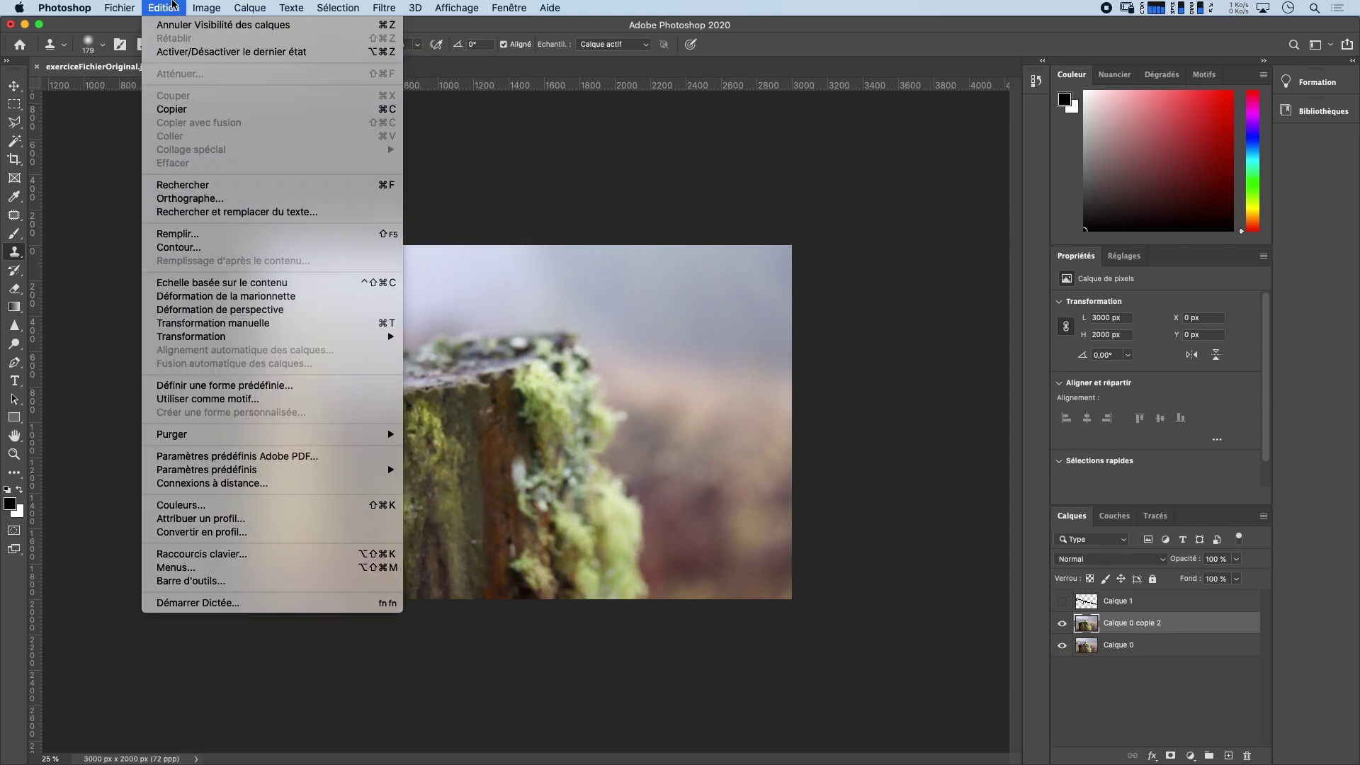
click(173, 6)
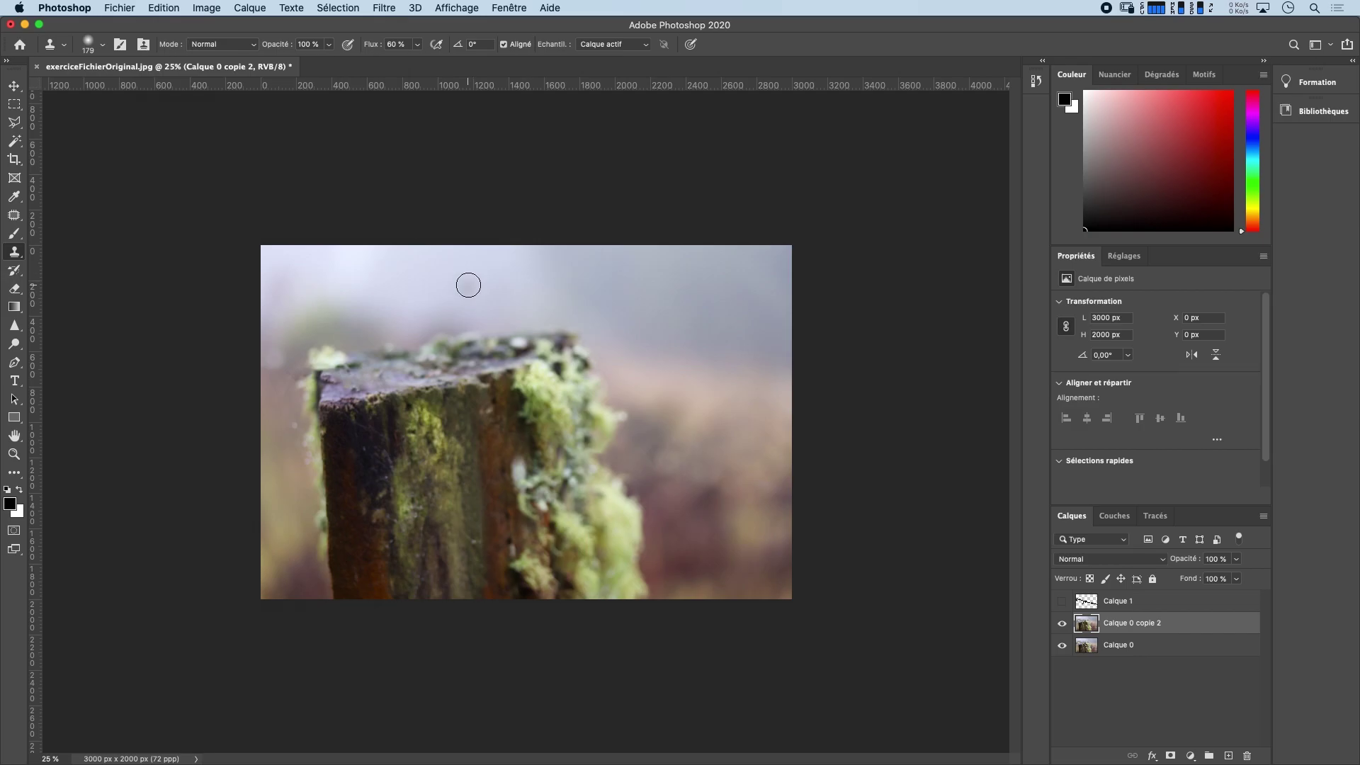